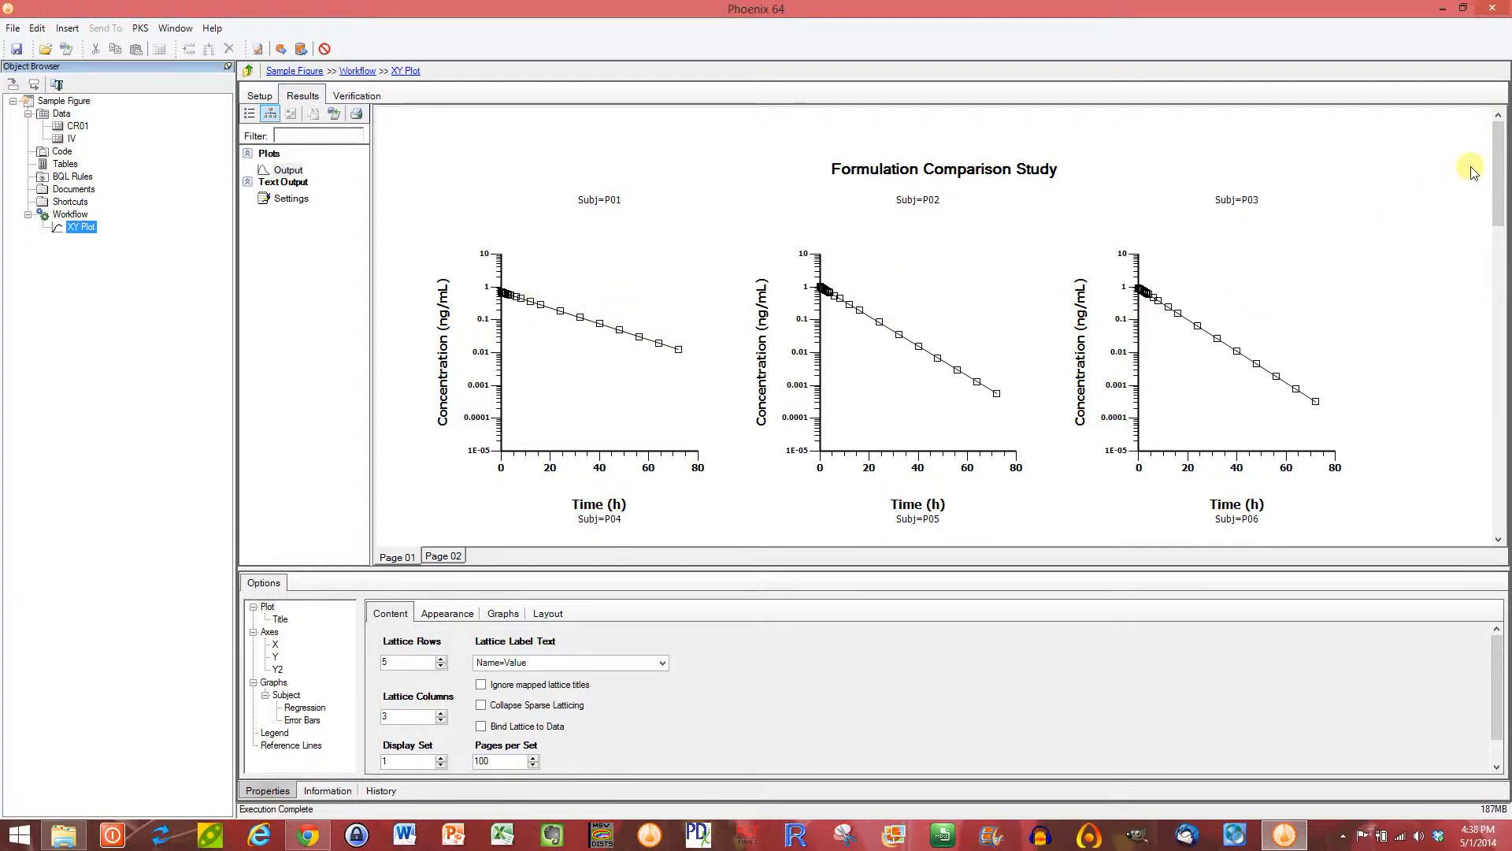
Step: Review the individual subjects' concentration-time plots across both pages of the XY Plot output
{"action": "left_click_drag", "start_coordinate": [1497, 152], "coordinate": [1503, 223]}
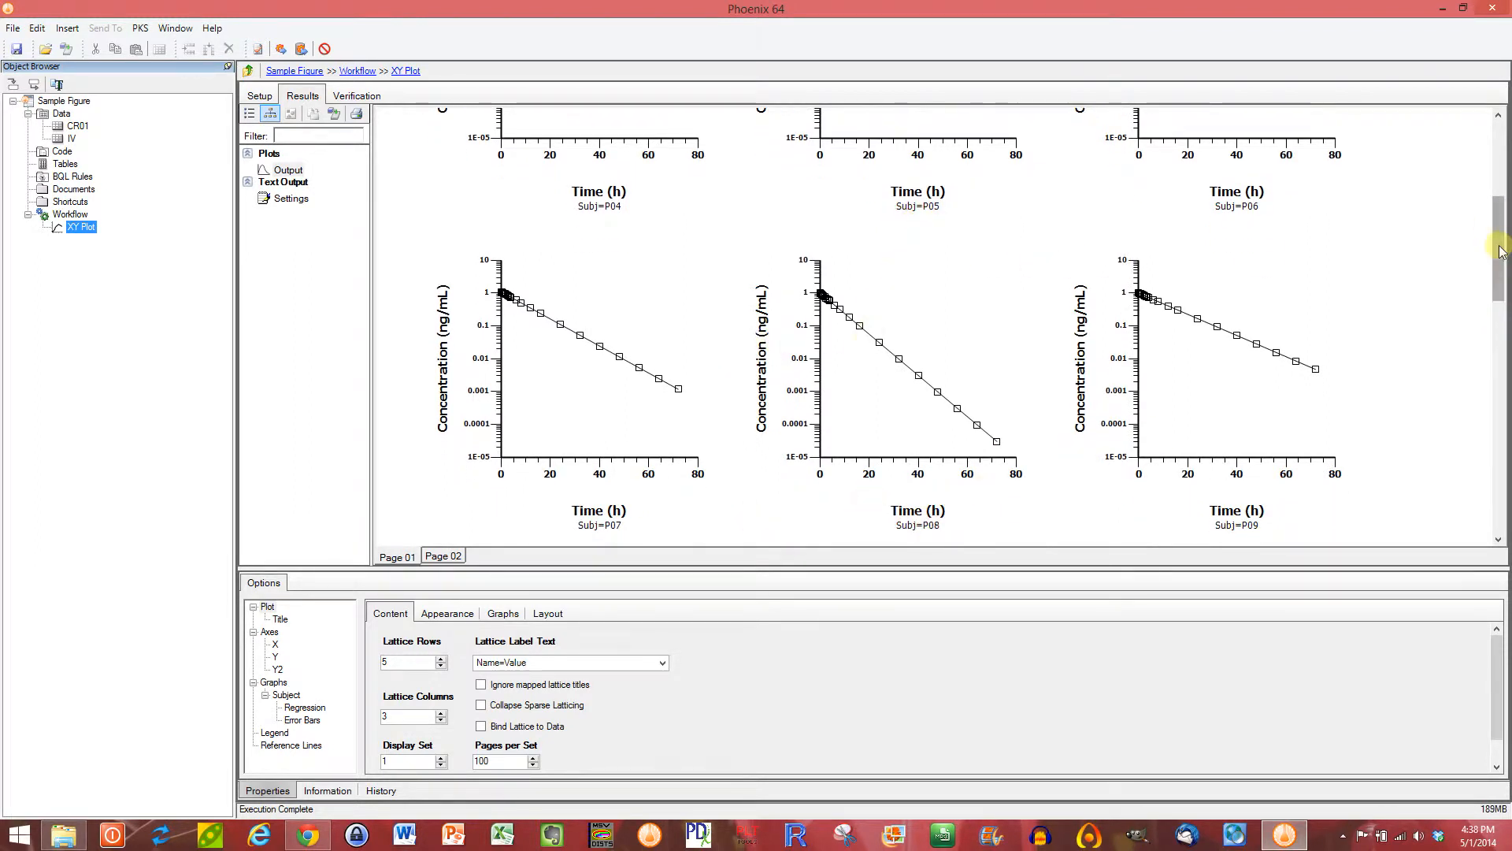
{"action": "left_click_drag", "start_coordinate": [1502, 252], "coordinate": [1506, 482]}
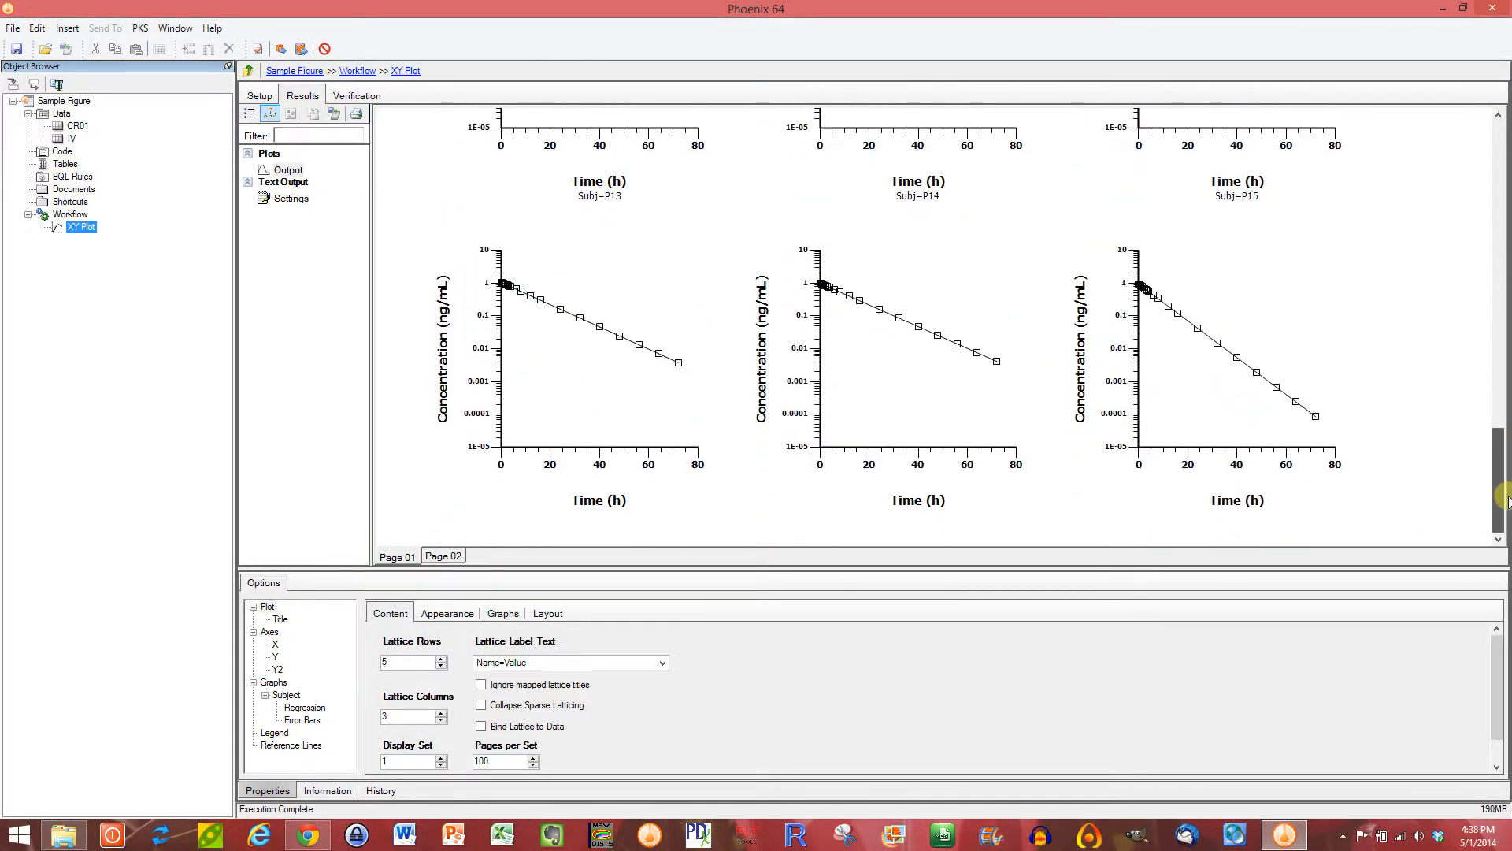
{"action": "left_click", "coordinate": [452, 555]}
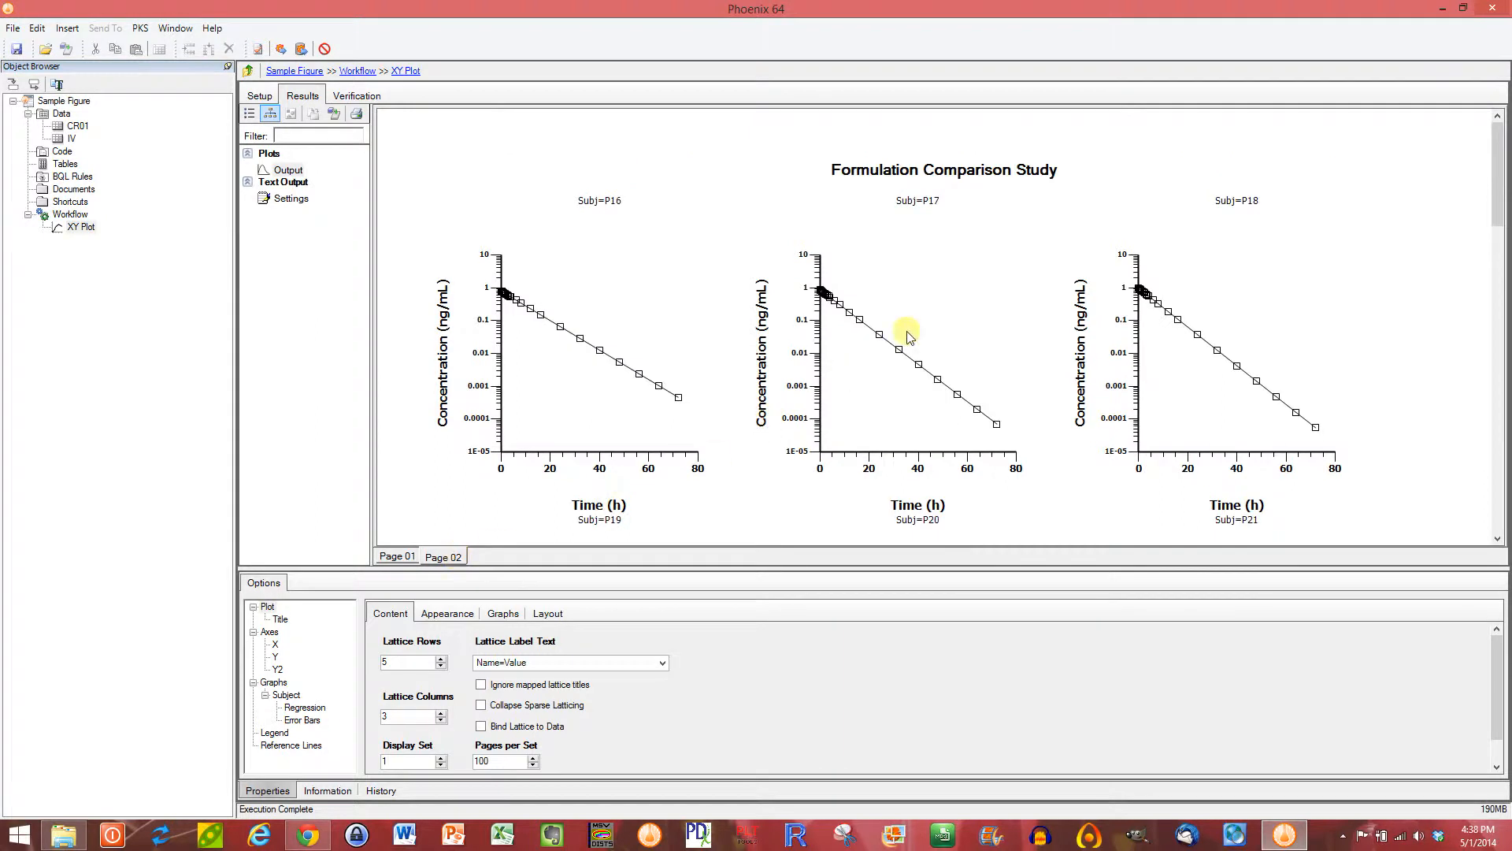
{"action": "mouse_move", "coordinate": [1501, 167]}
{"action": "left_mouse_down"}
{"action": "mouse_move", "coordinate": [1496, 408]}
{"action": "mouse_move", "coordinate": [1505, 178]}
{"action": "left_mouse_up"}
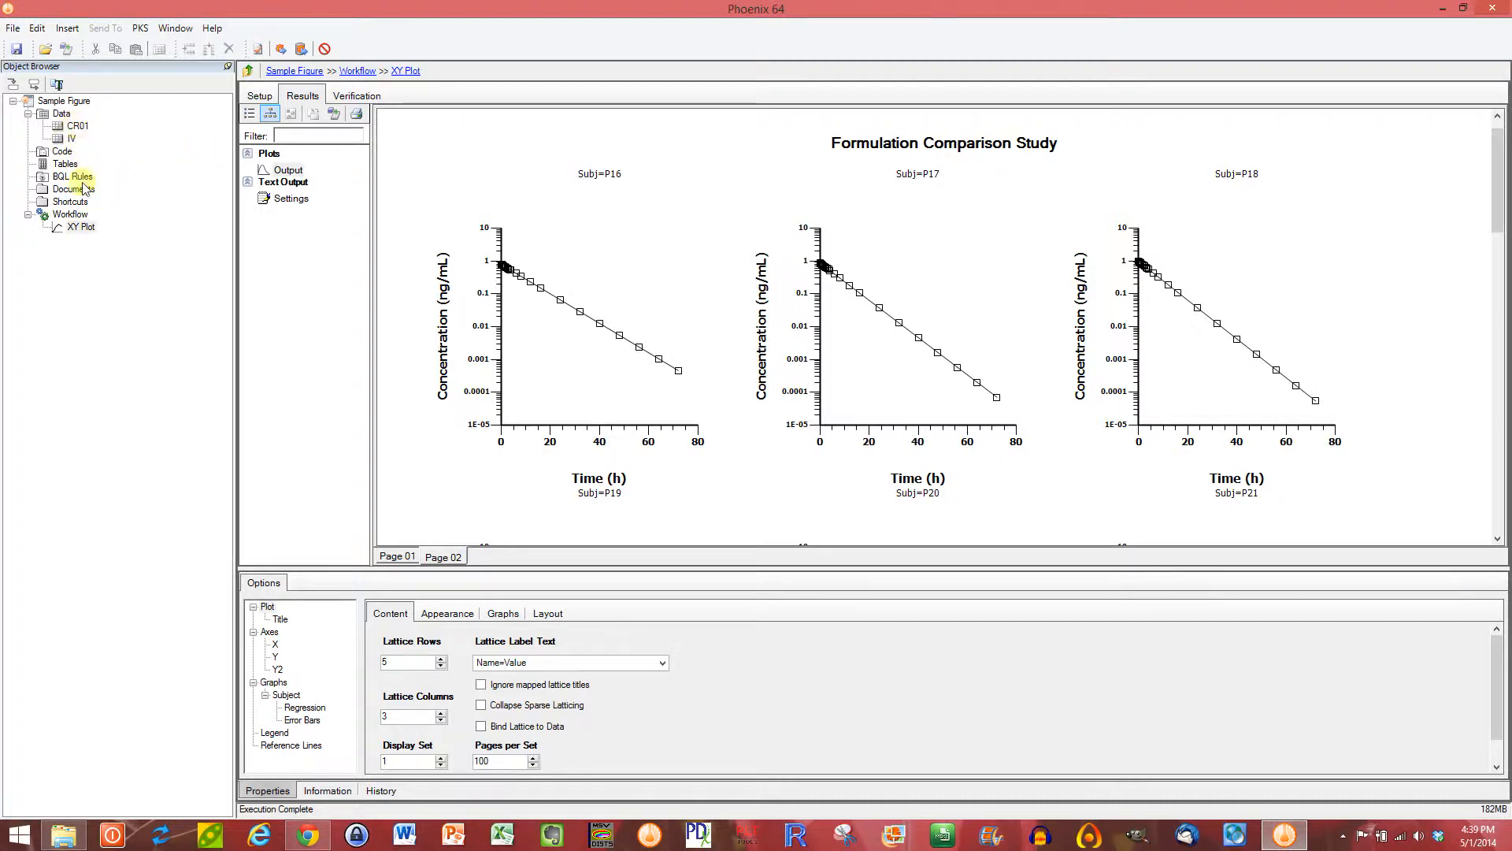
Step: Rename the XY Plot object in the workflow as "Individual Subjects Plot"
{"action": "left_click", "coordinate": [70, 215]}
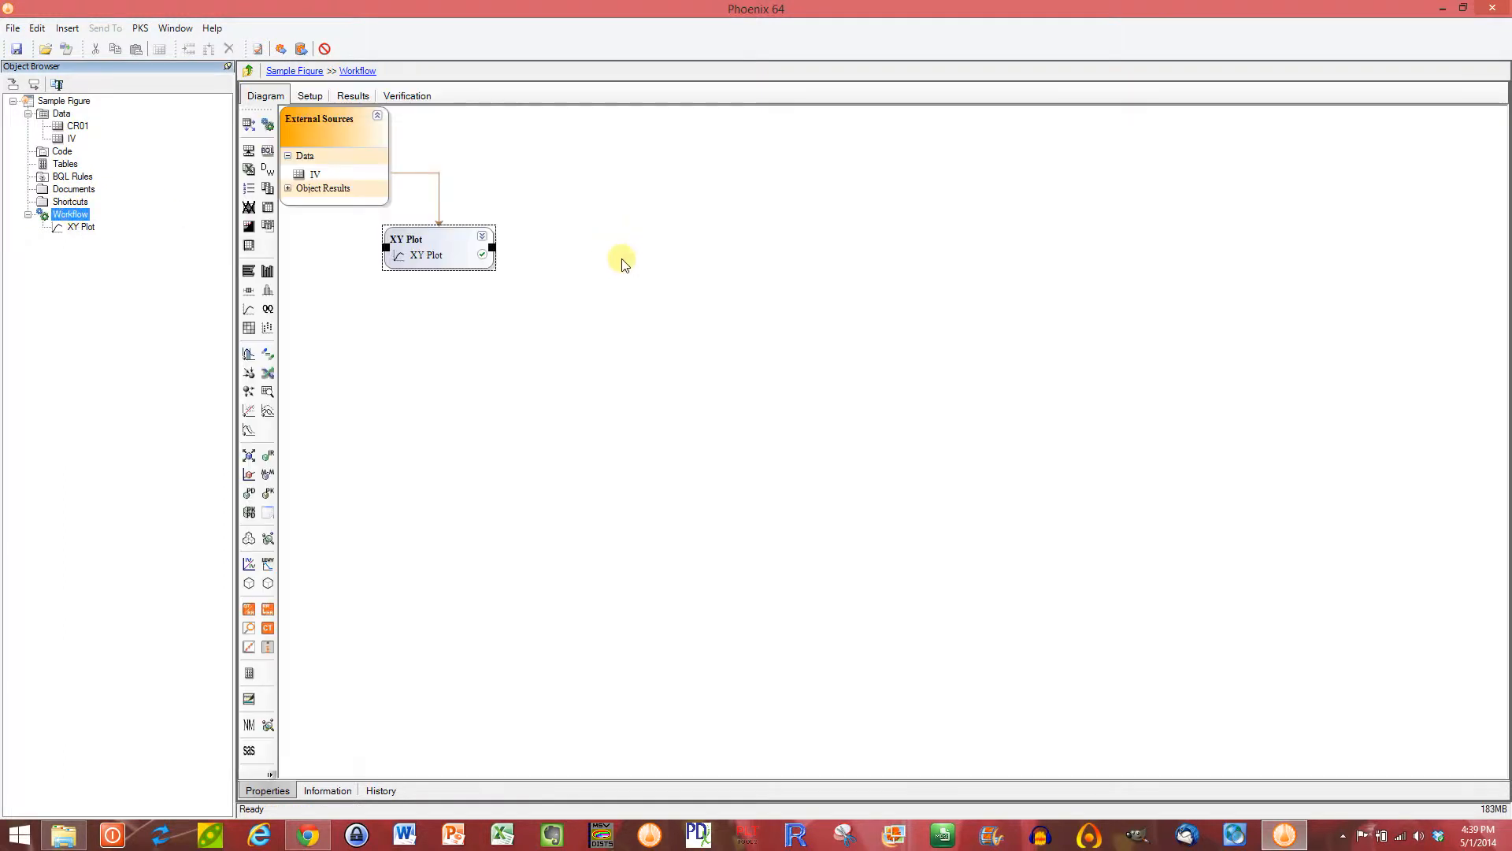
{"action": "left_click", "coordinate": [471, 252]}
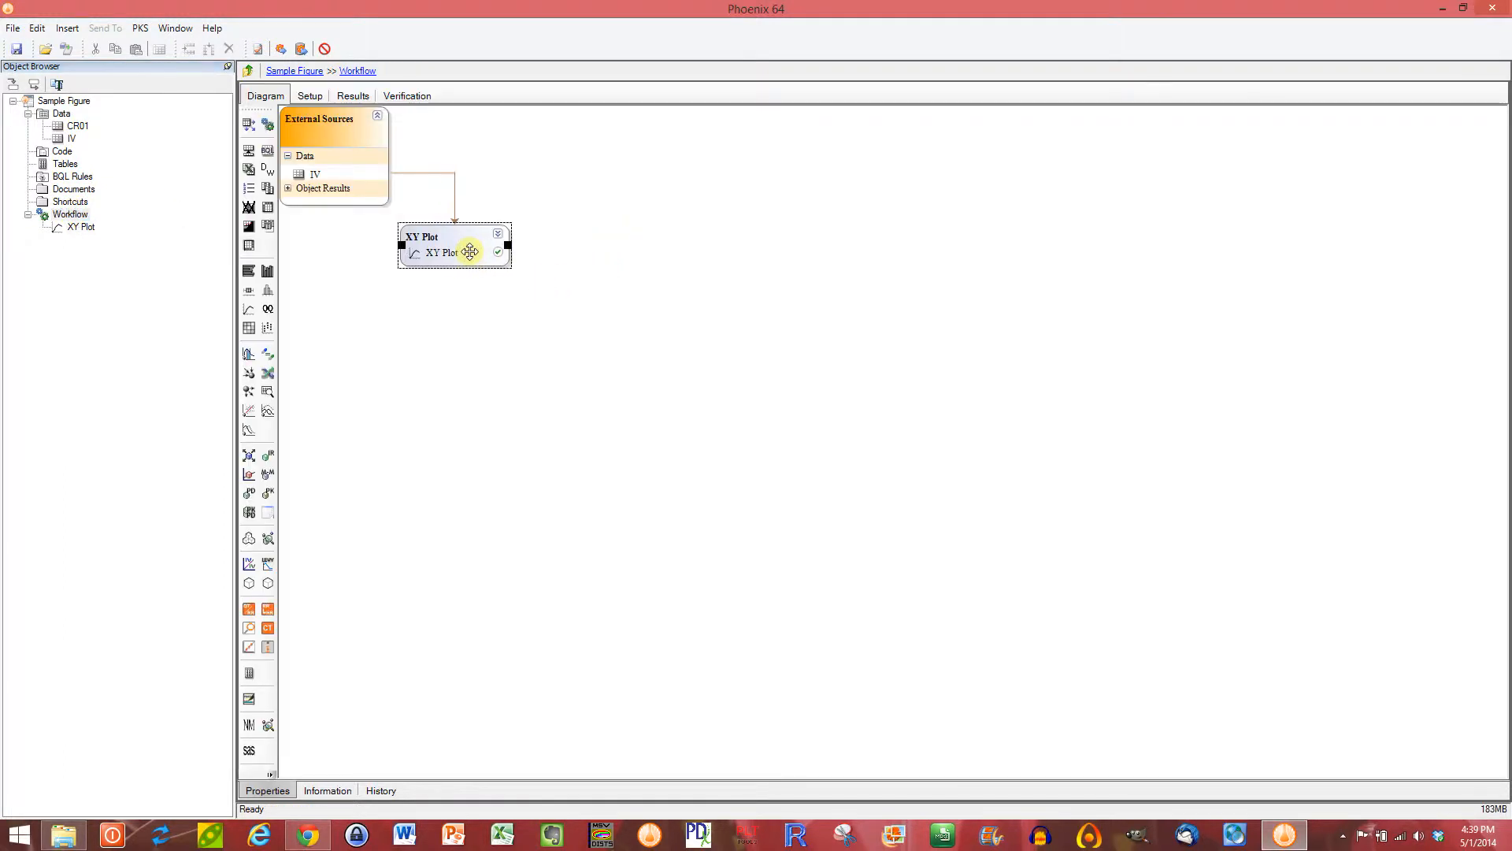
{"action": "left_click", "coordinate": [80, 227]}
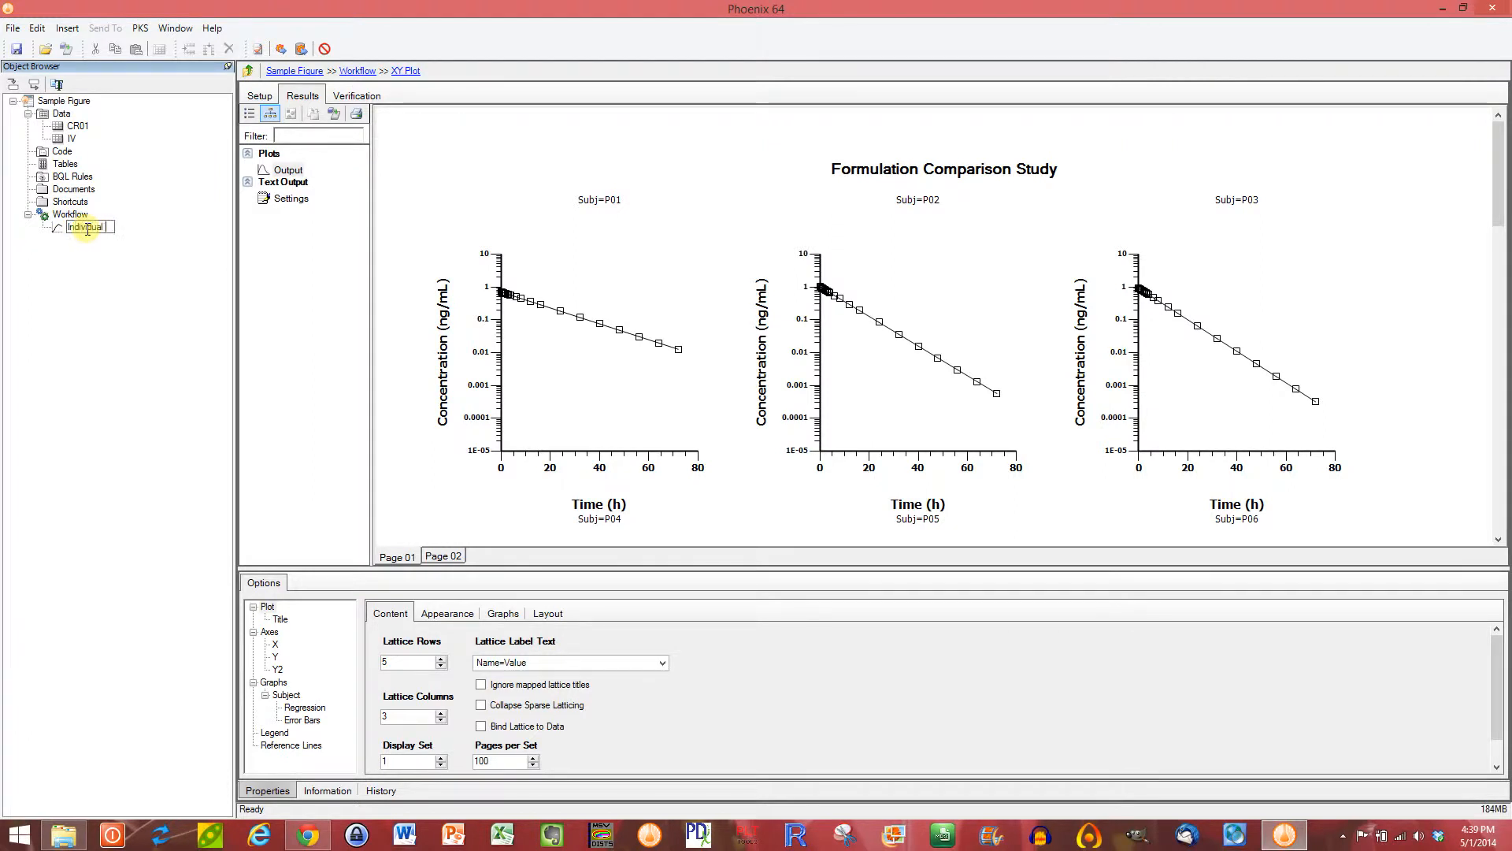
{"action": "type", "text": "ts"}
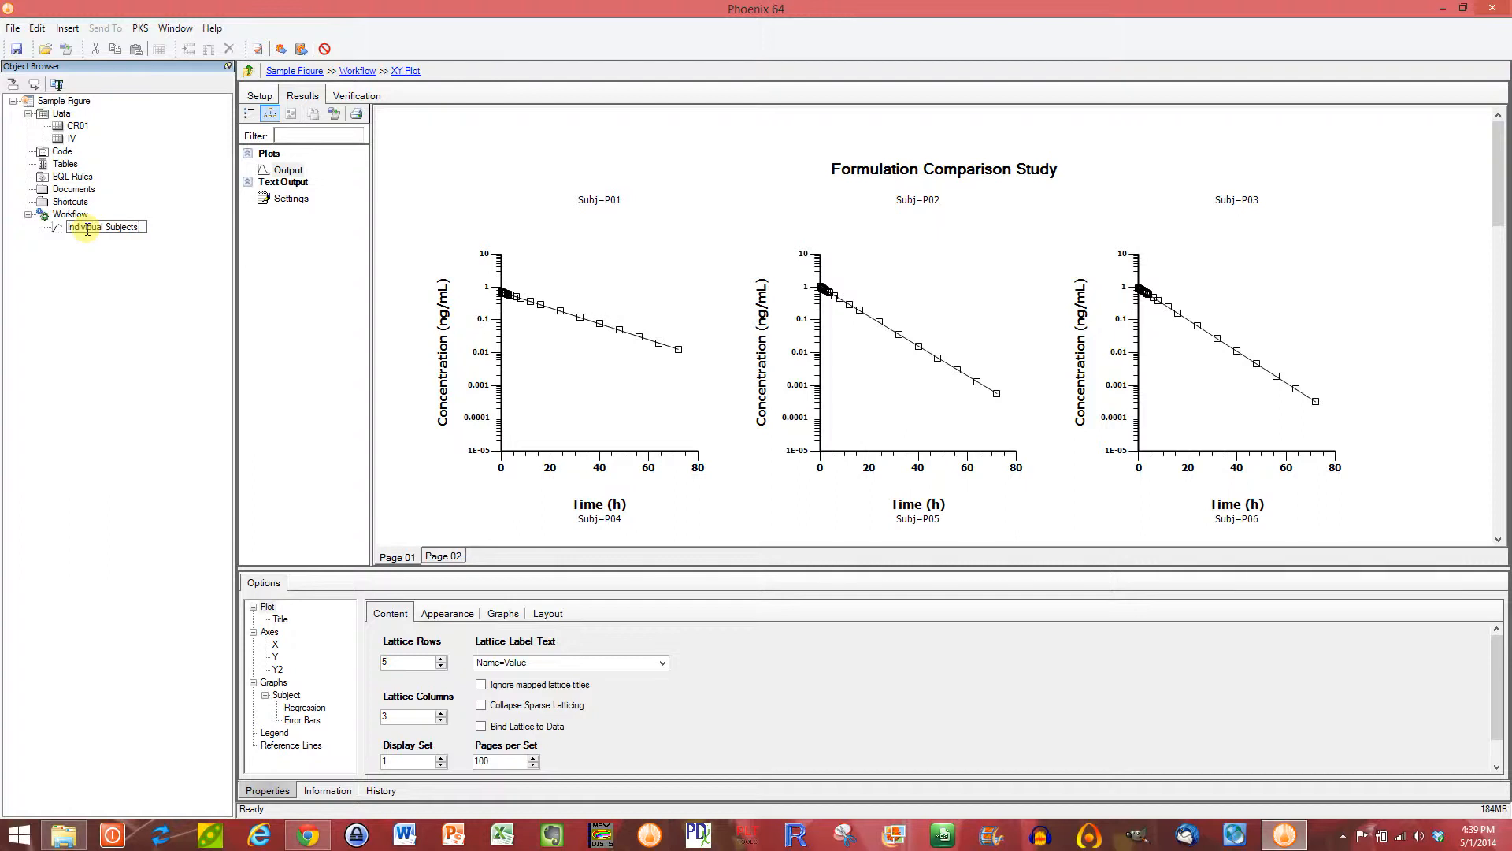
{"action": "key", "text": "Return"}
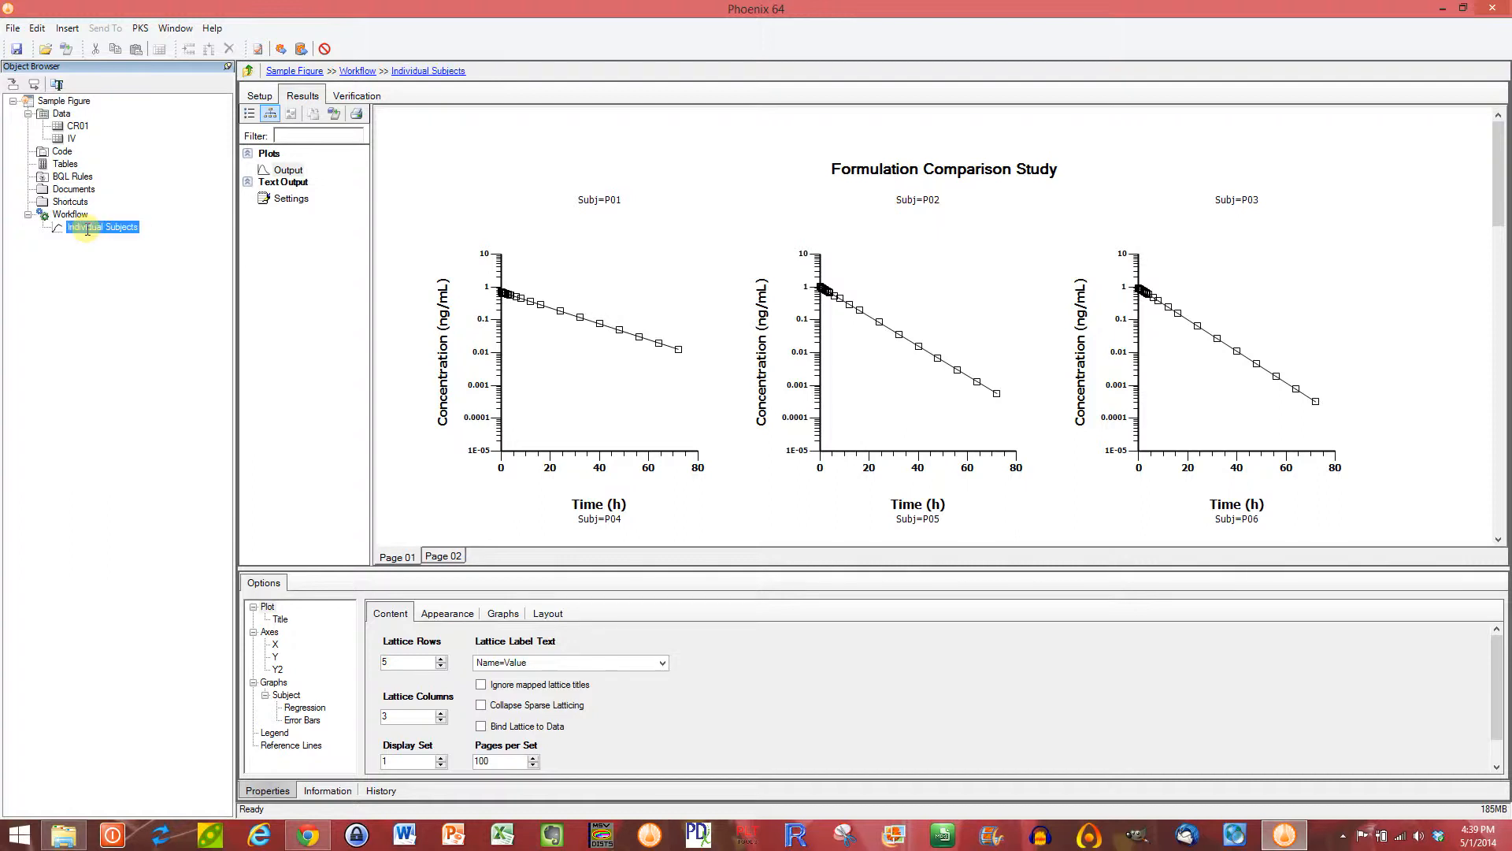
{"action": "left_click", "coordinate": [130, 226]}
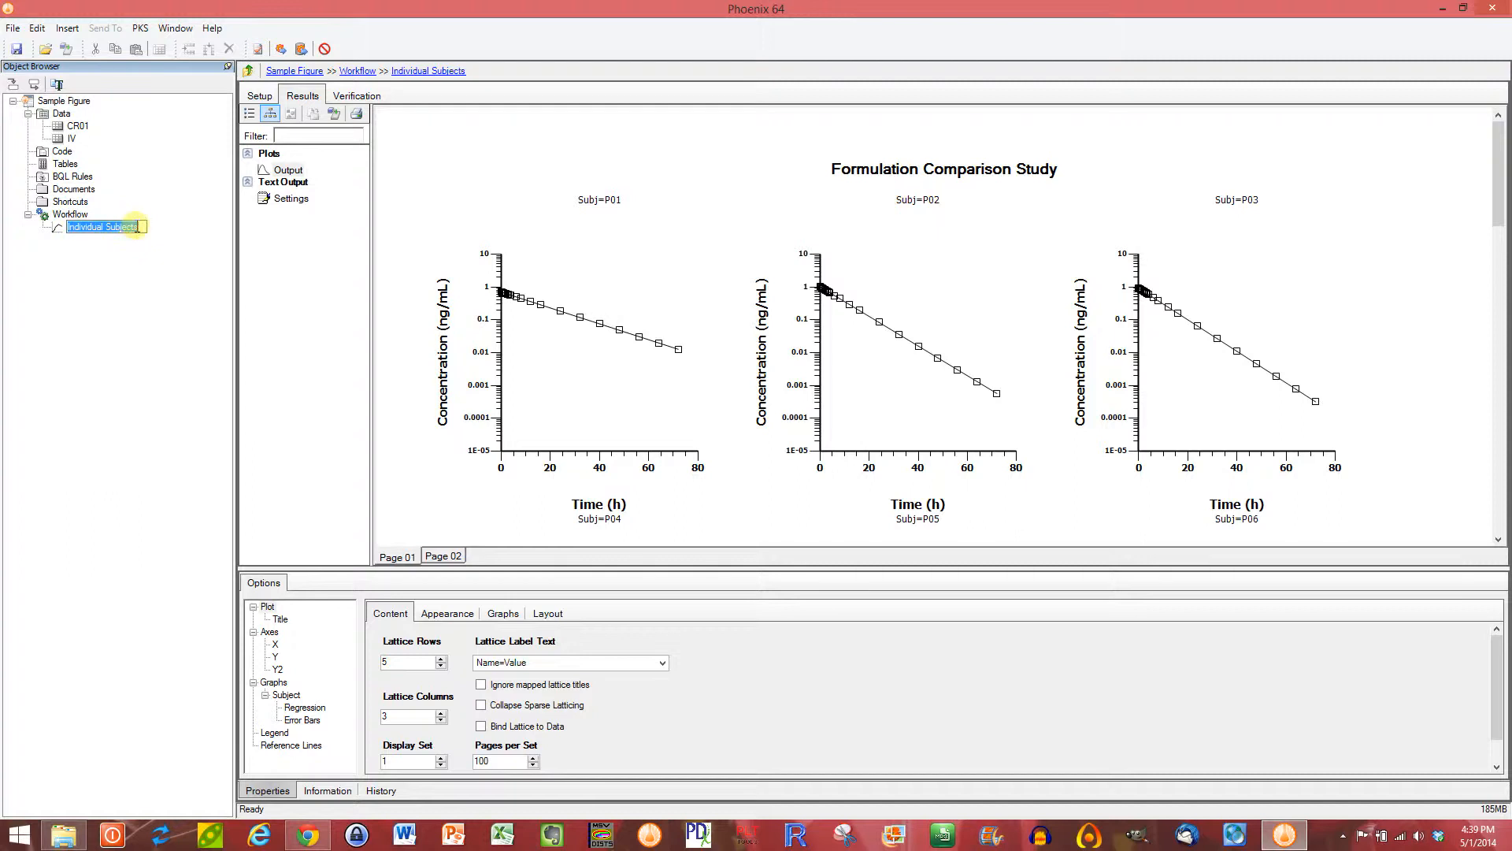
{"action": "left_click", "coordinate": [142, 226]}
{"action": "type", "text": "Plot"}
{"action": "key", "text": "Return"}
Step: Create a template from the Individual Subjects Plot object and save it as the Phoenix Template file "Individual Subjects Plot.wnlt" in the Examples folder
{"action": "left_click", "coordinate": [75, 214]}
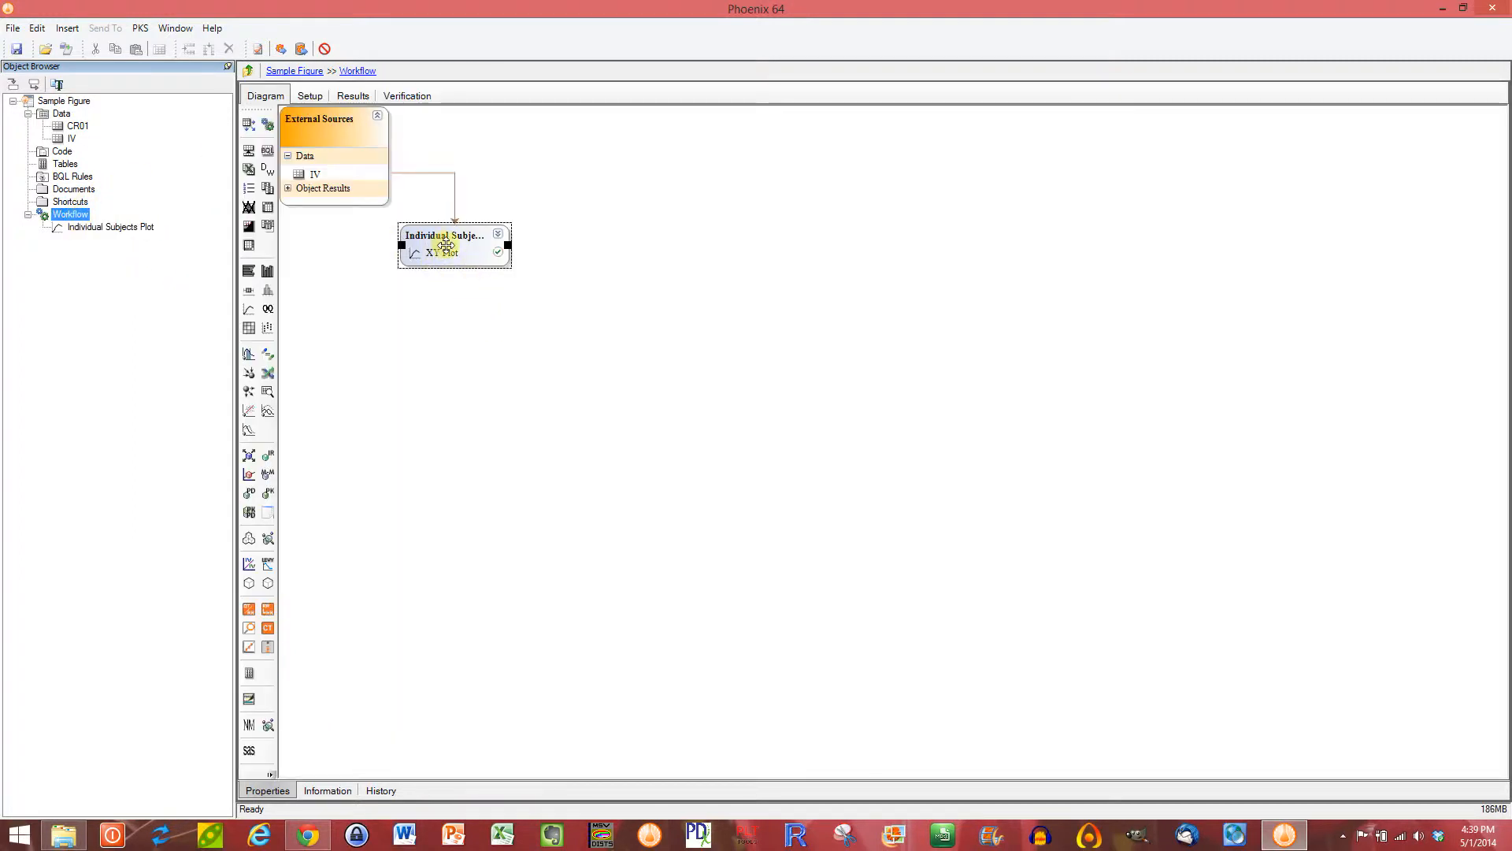
{"action": "left_click", "coordinate": [453, 252]}
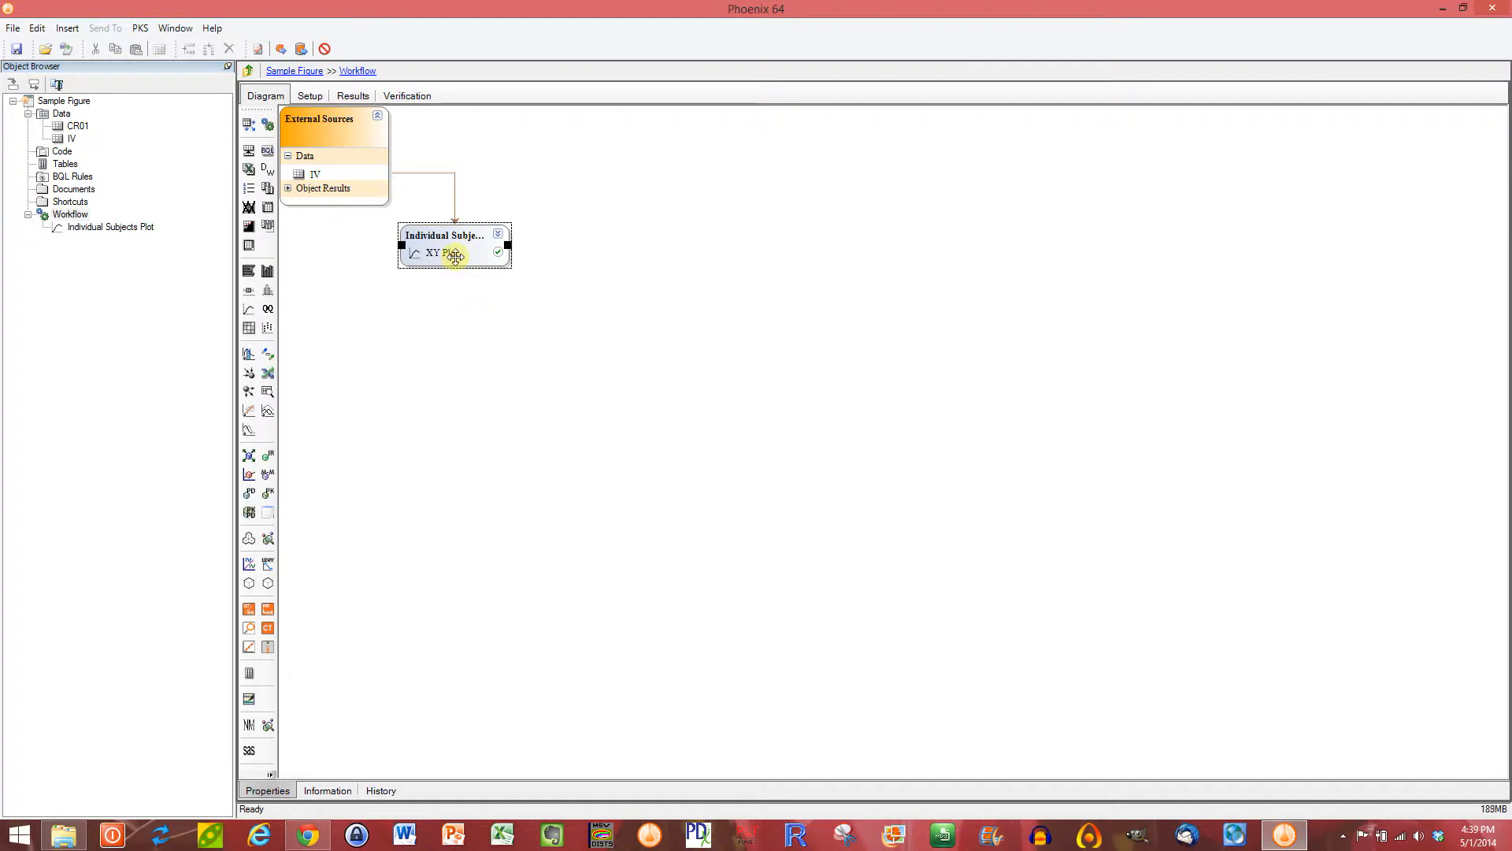
{"action": "right_click", "coordinate": [455, 255]}
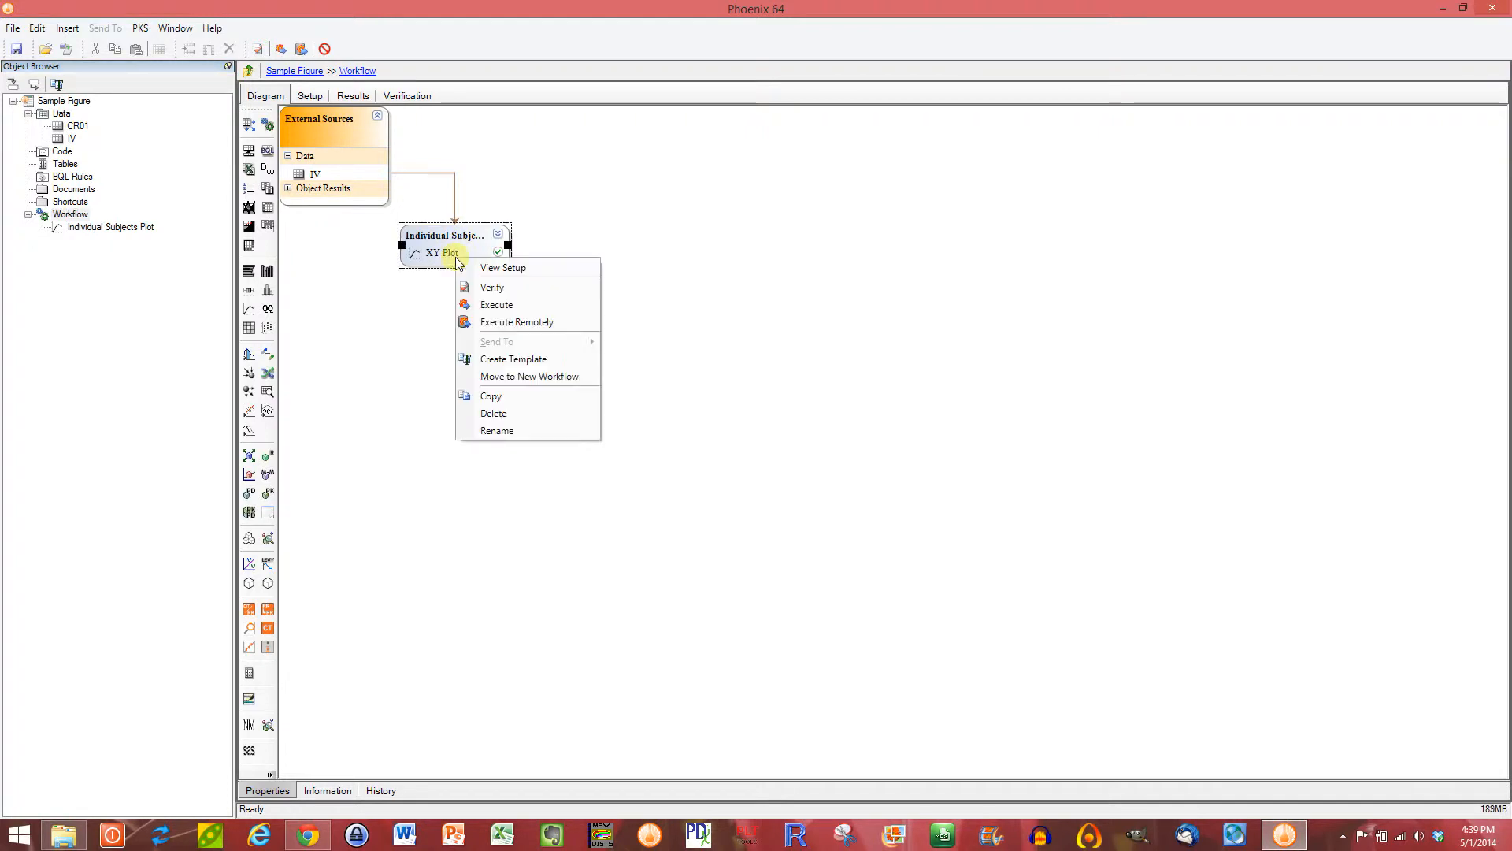
{"action": "left_click", "coordinate": [521, 360]}
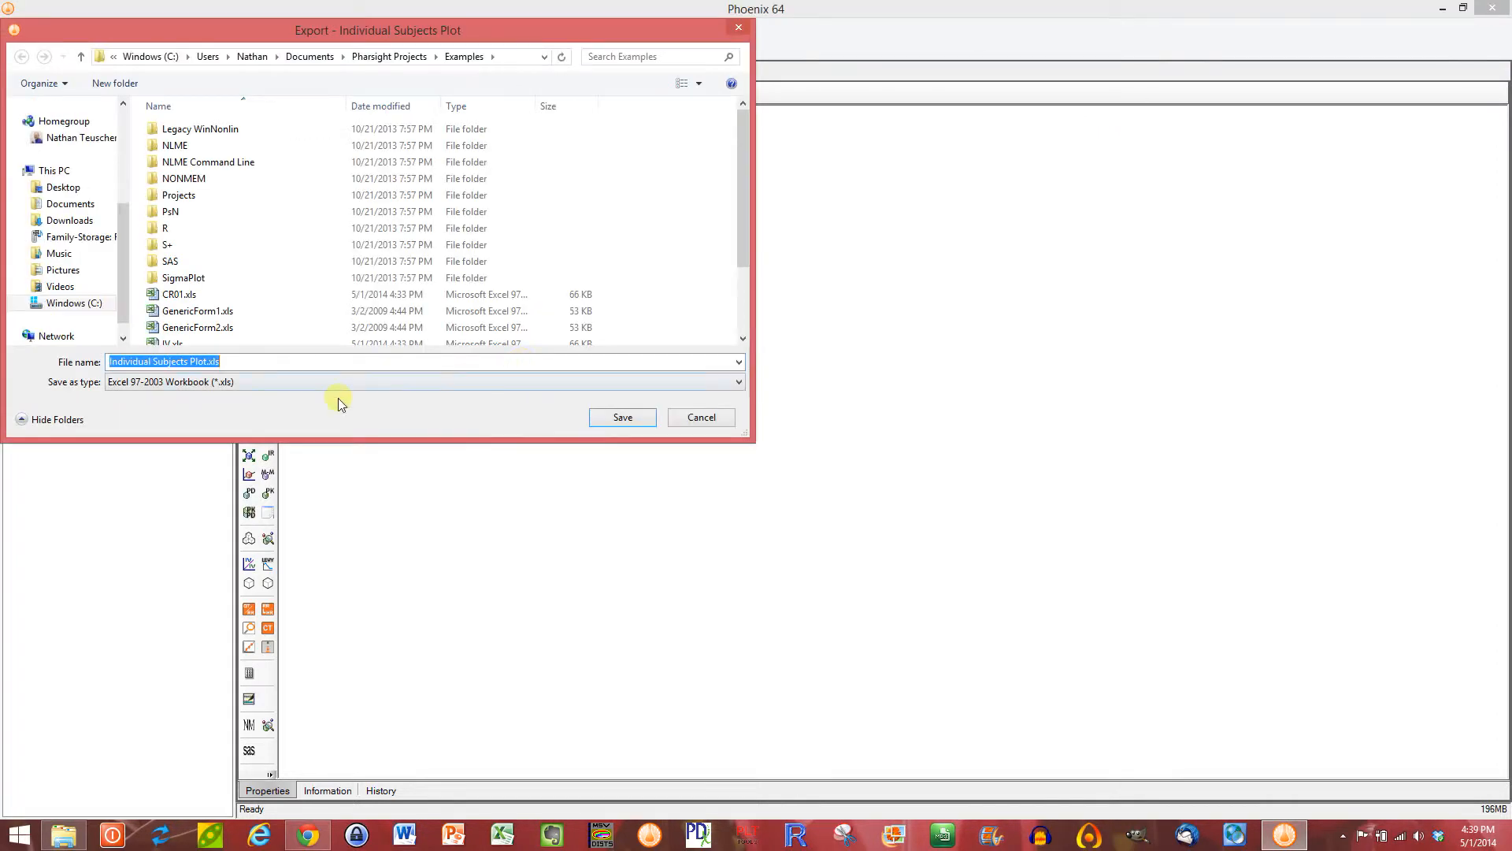
{"action": "left_click", "coordinate": [433, 382]}
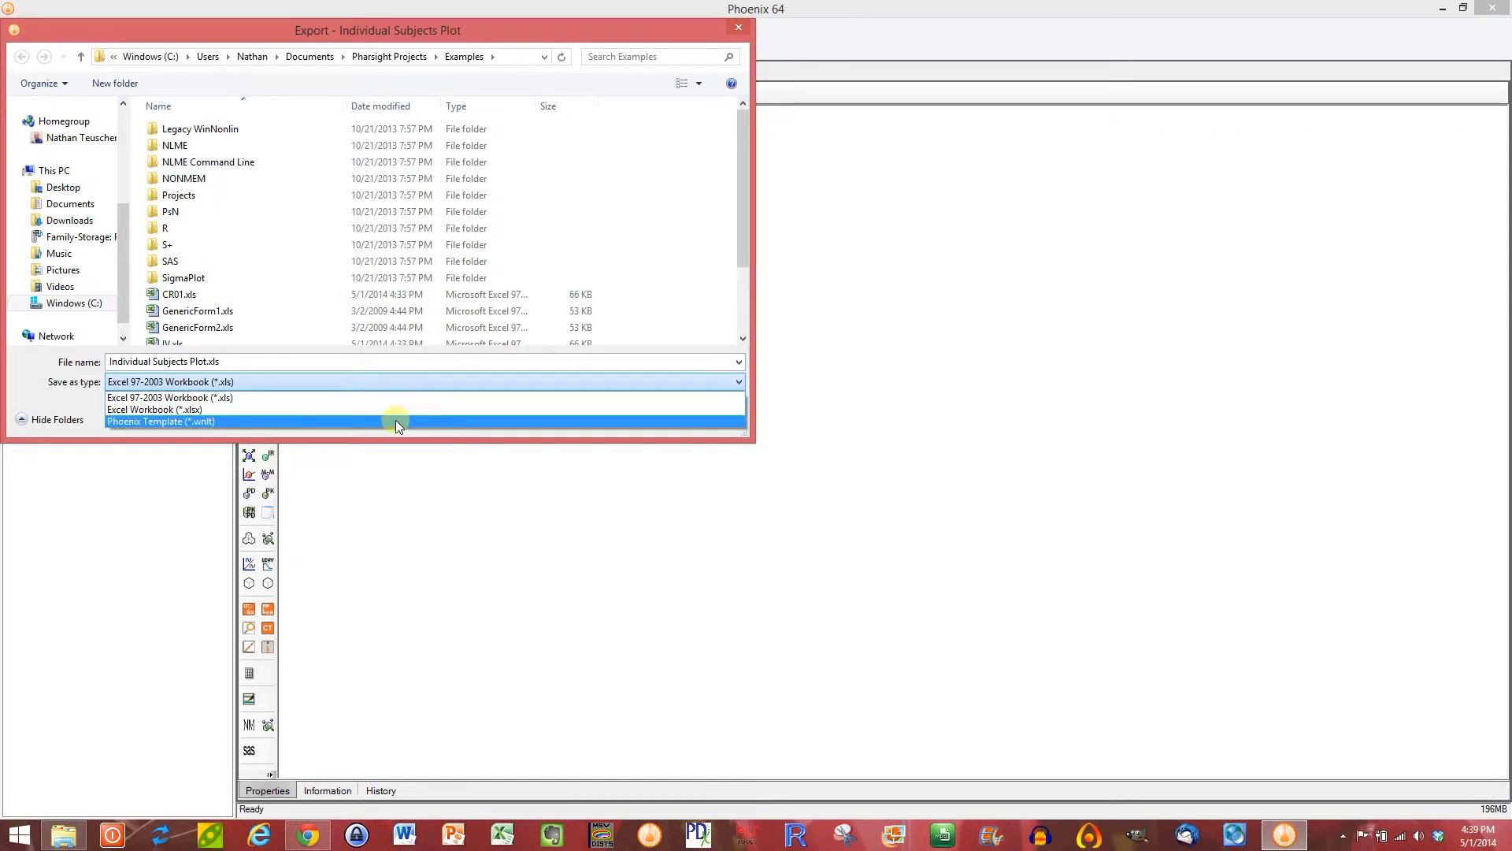
{"action": "left_click", "coordinate": [395, 420]}
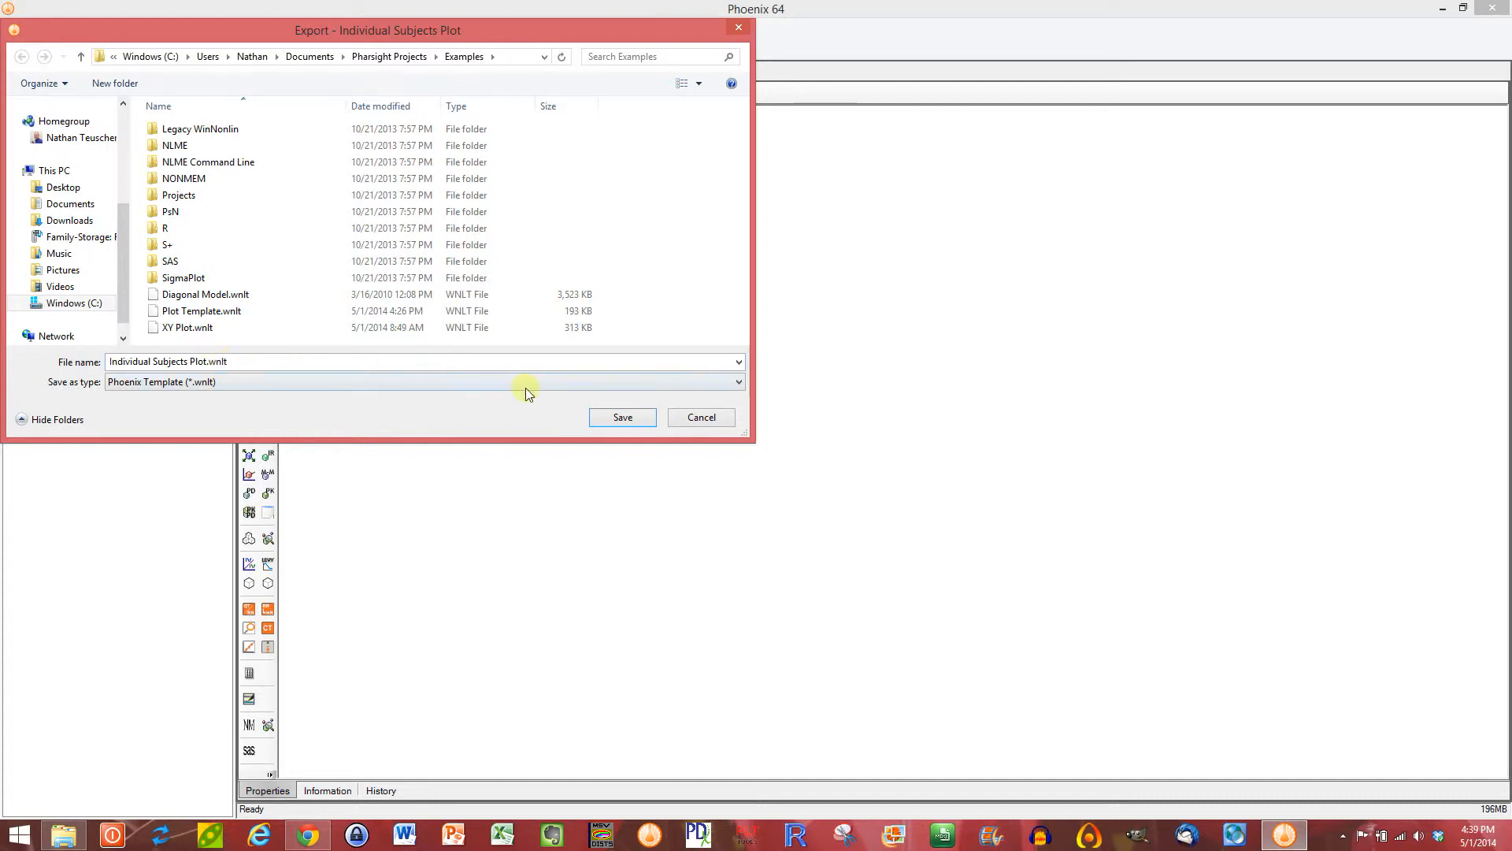
{"action": "left_click", "coordinate": [622, 417]}
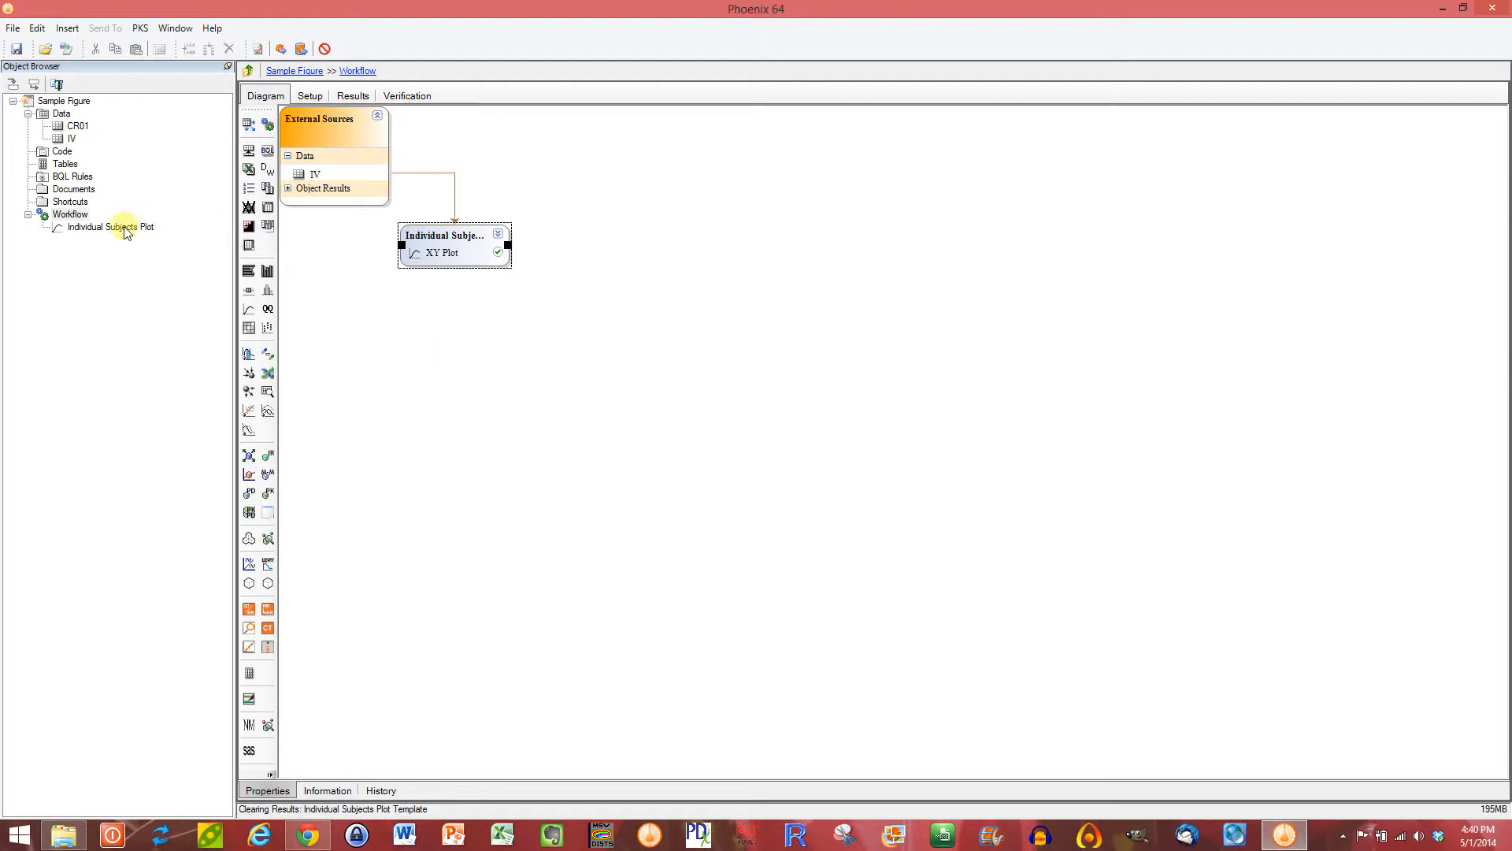
Step: Send the CR01 dataset to a new XY Plot object
{"action": "left_click", "coordinate": [77, 126]}
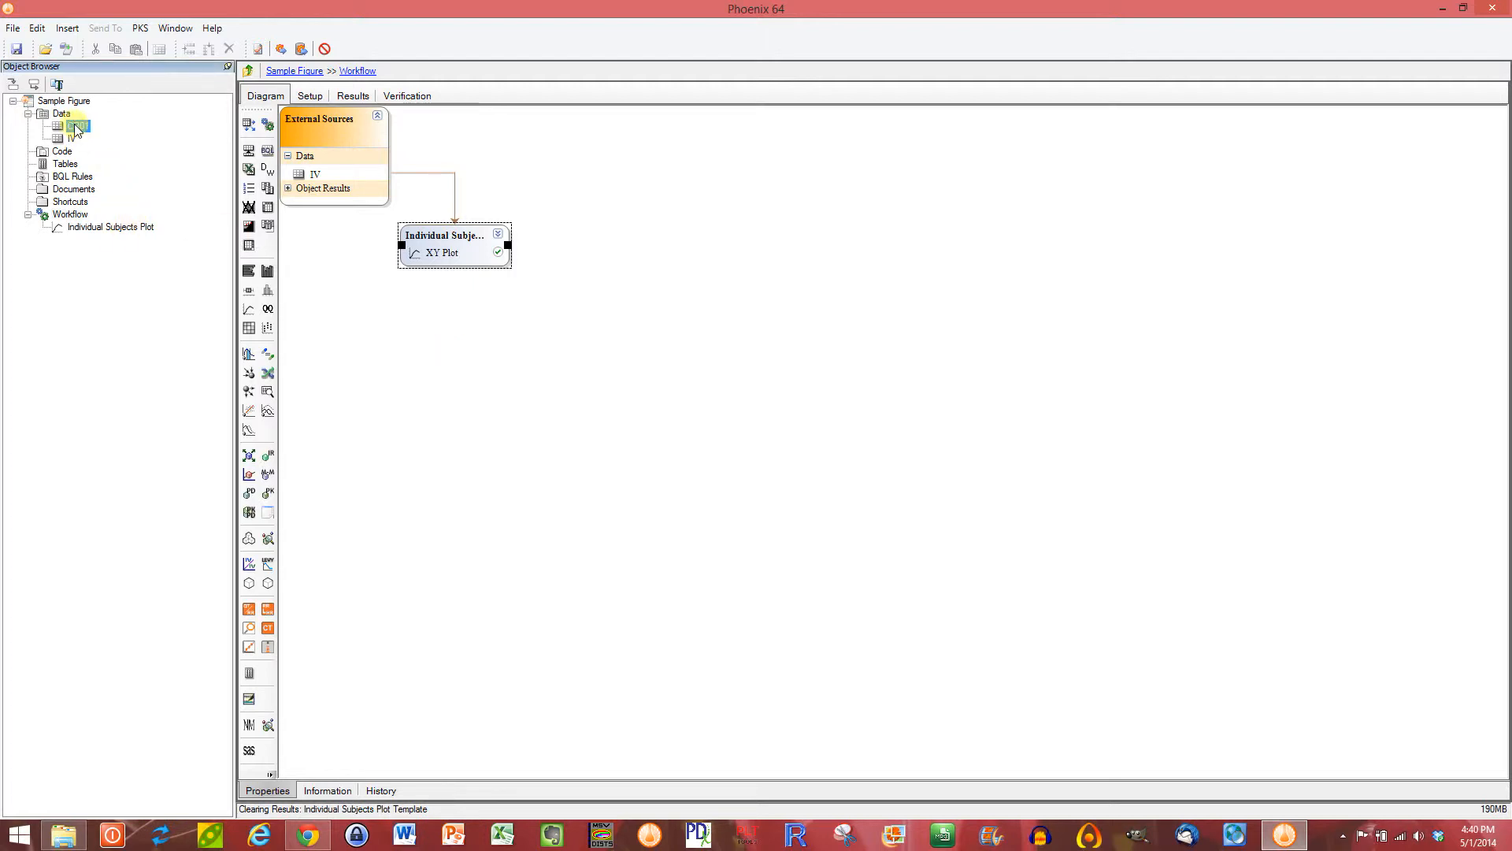
{"action": "right_click", "coordinate": [77, 129]}
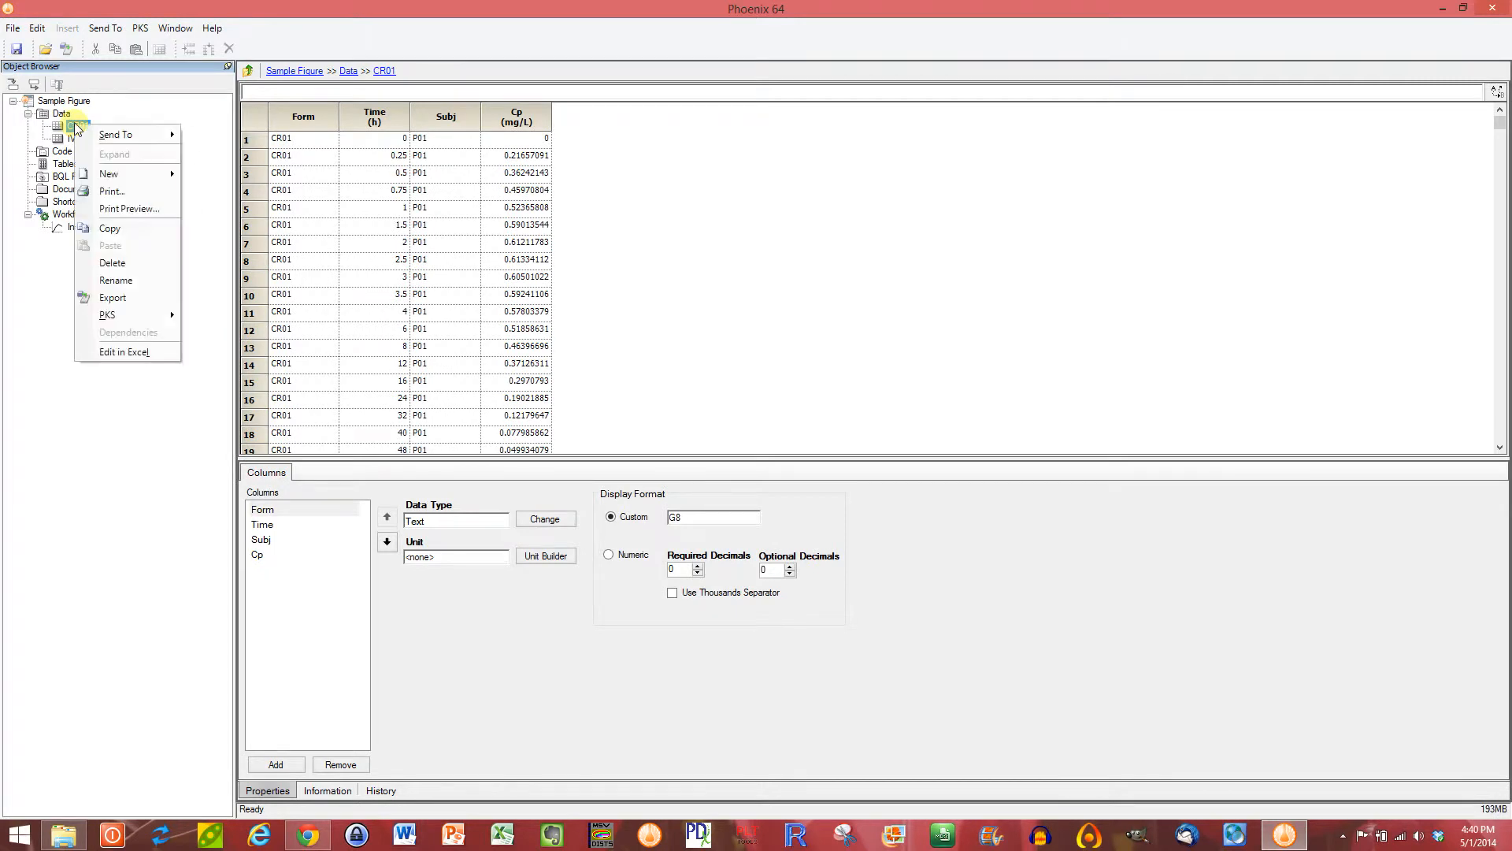
{"action": "mouse_move", "coordinate": [118, 135]}
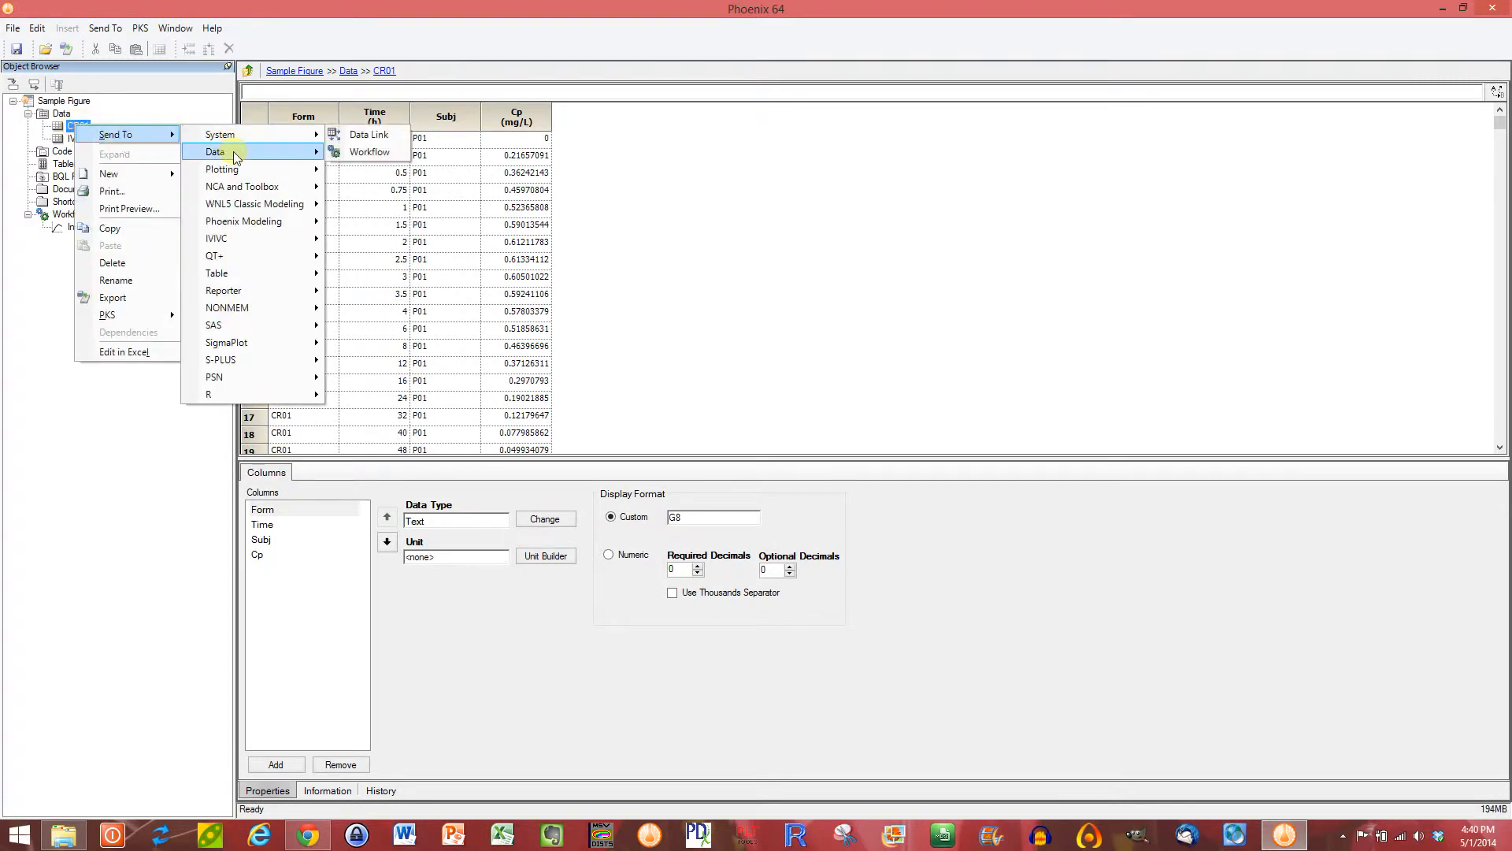
{"action": "mouse_move", "coordinate": [229, 170]}
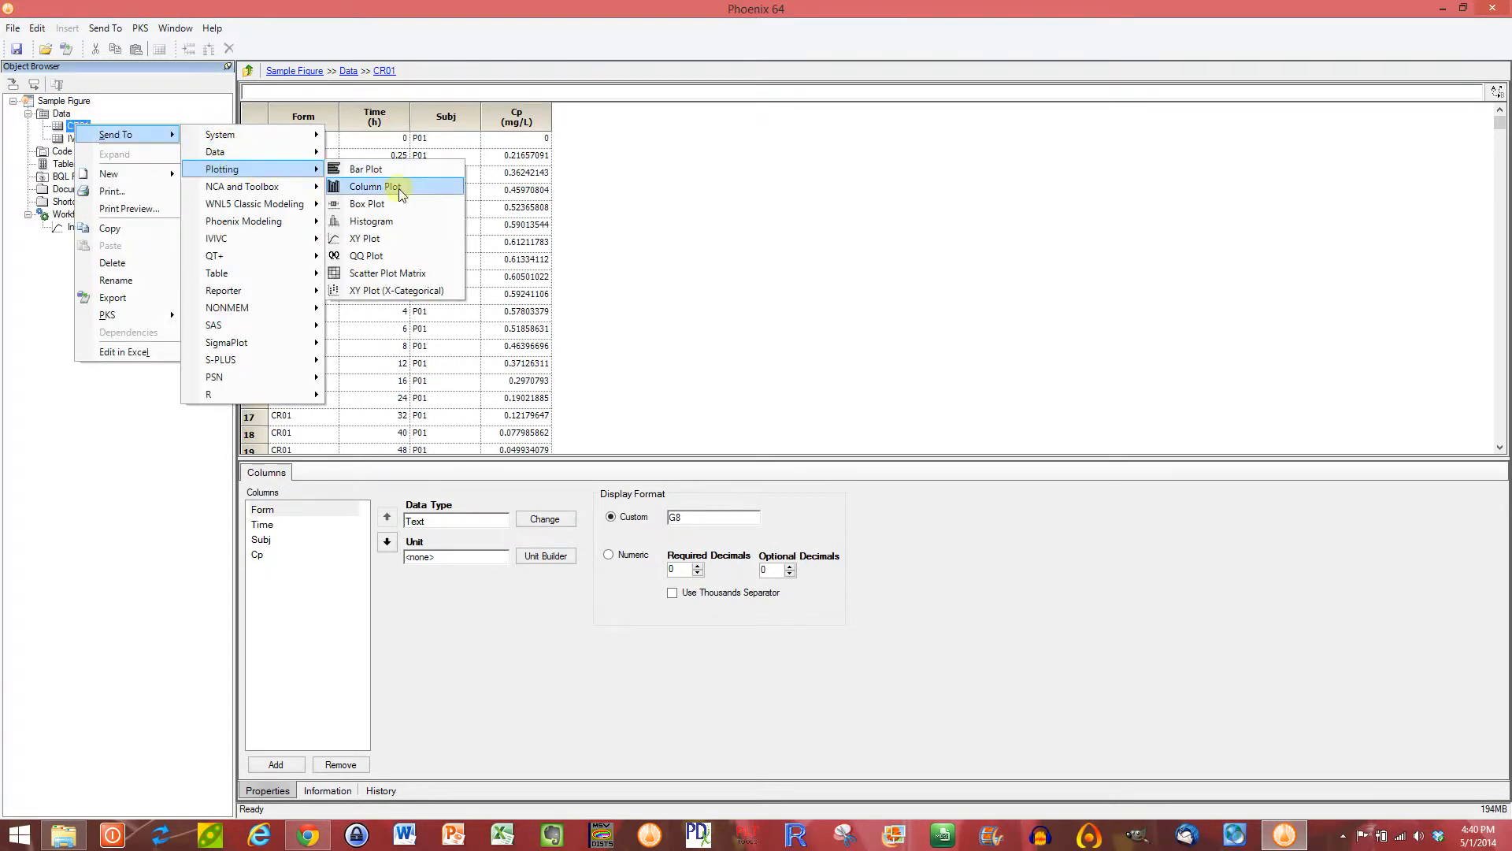
{"action": "left_click", "coordinate": [364, 239]}
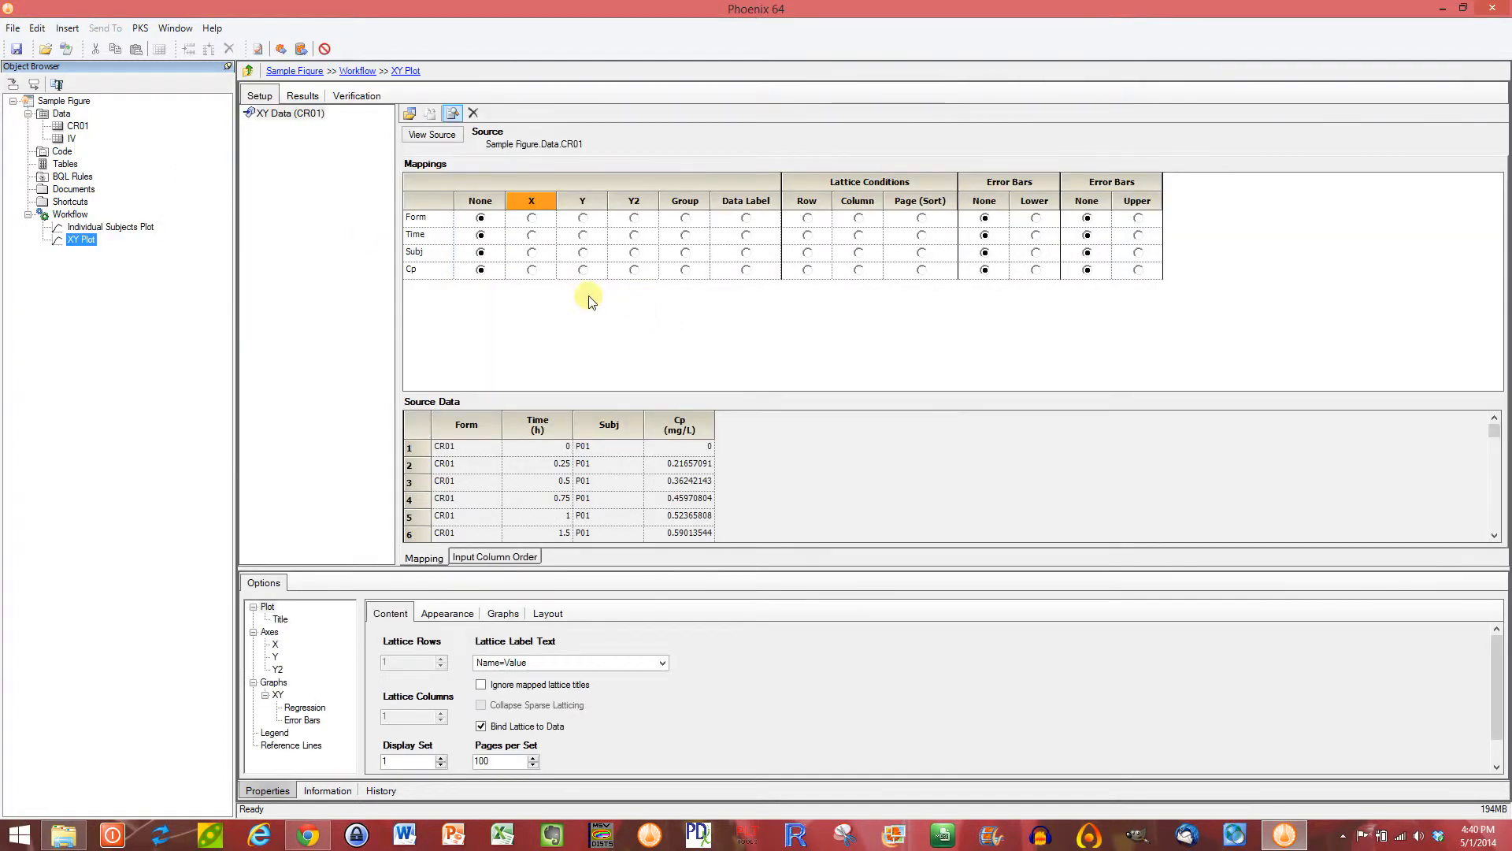
Step: Map Time to X, Cp to Y and Subj to the lattice row, leave Form unmapped, and try to execute the plot
{"action": "left_click", "coordinate": [532, 235]}
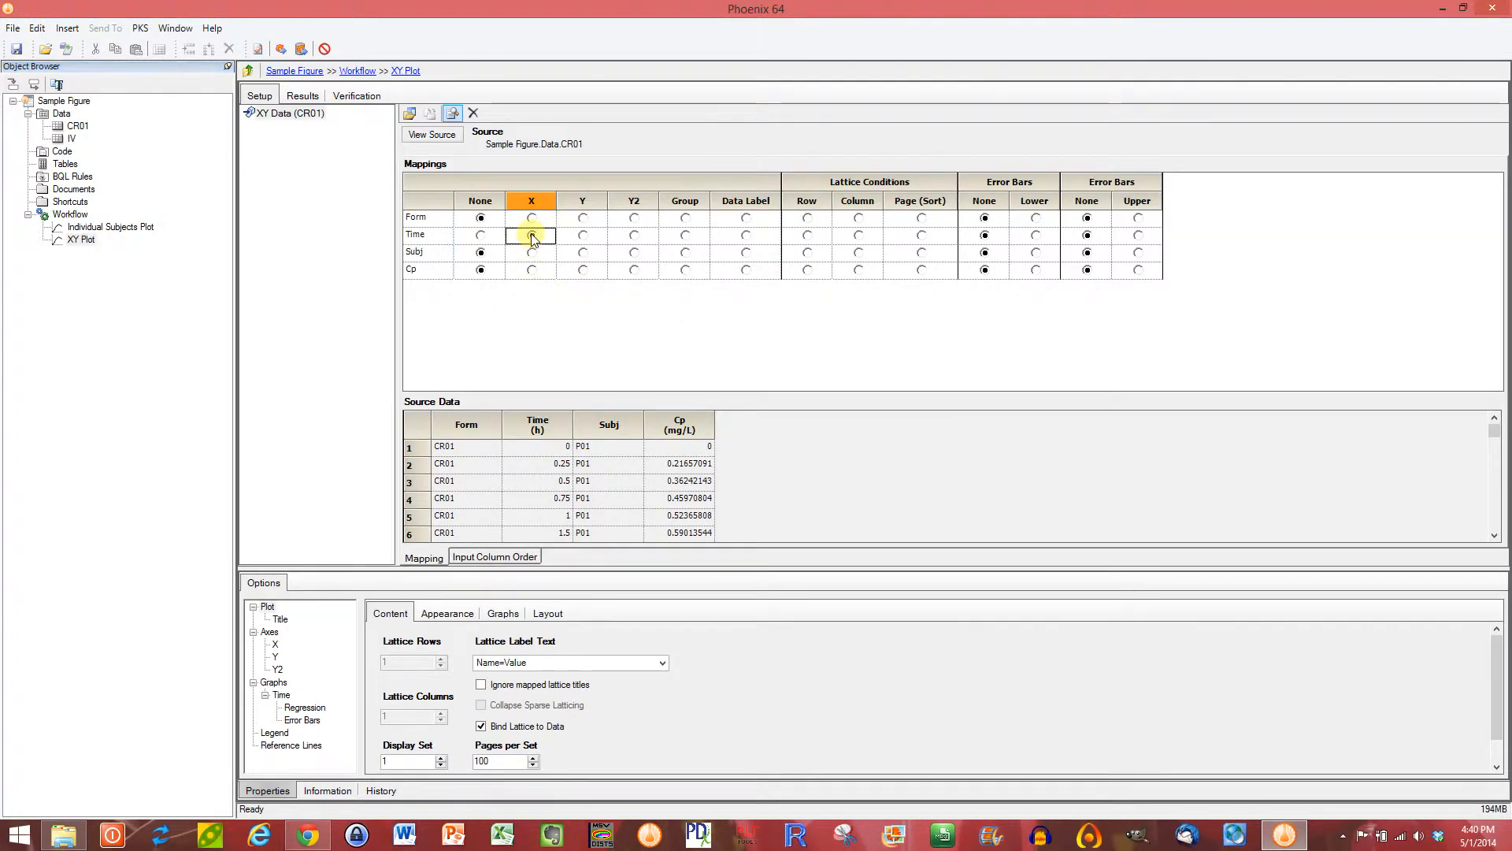
{"action": "left_click", "coordinate": [583, 269]}
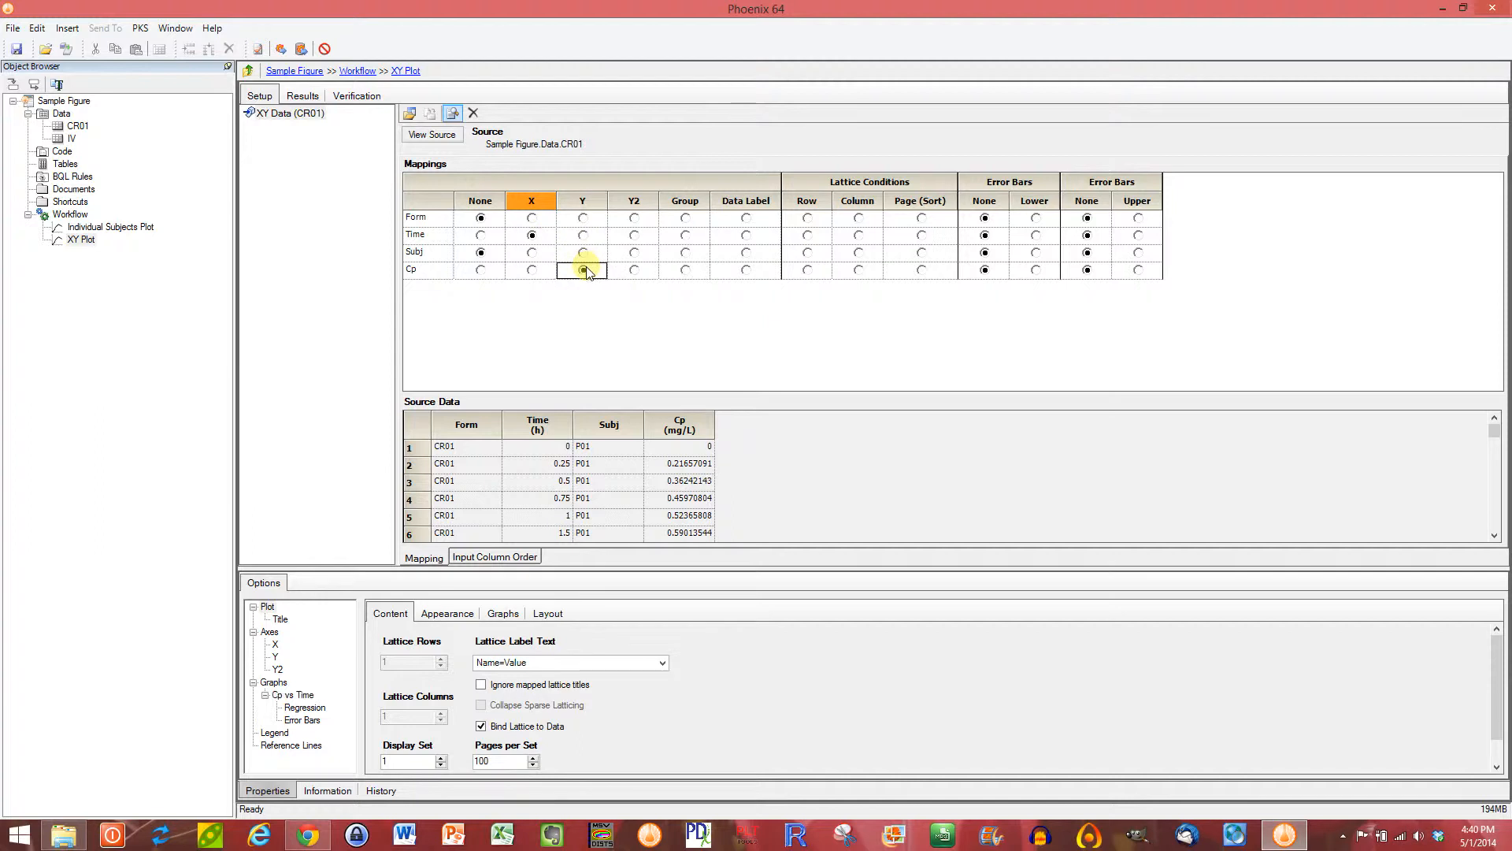
{"action": "left_click", "coordinate": [686, 252]}
{"action": "left_click", "coordinate": [808, 219]}
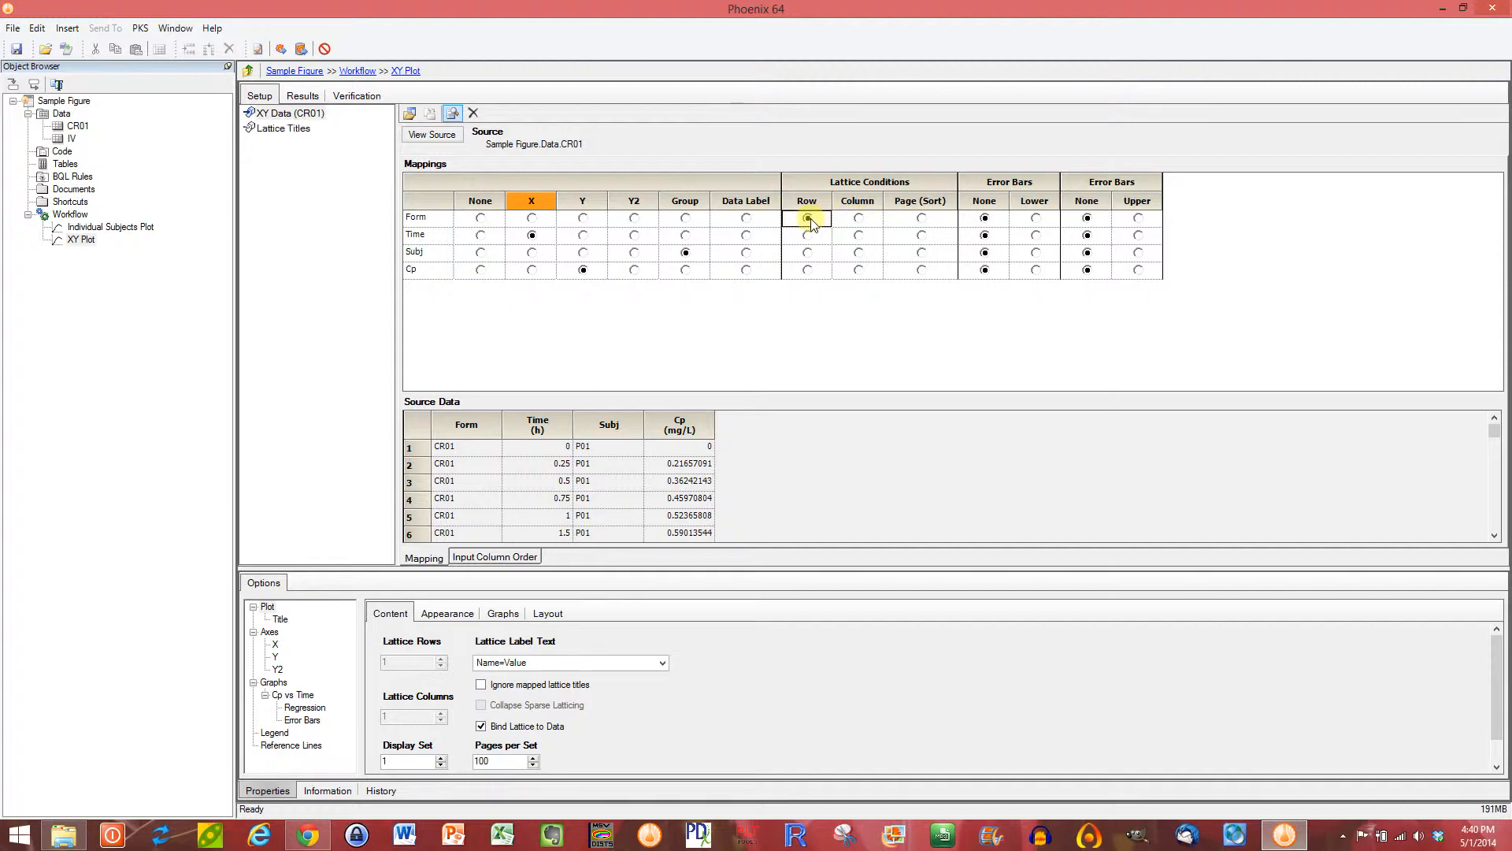
{"action": "left_click", "coordinate": [481, 218]}
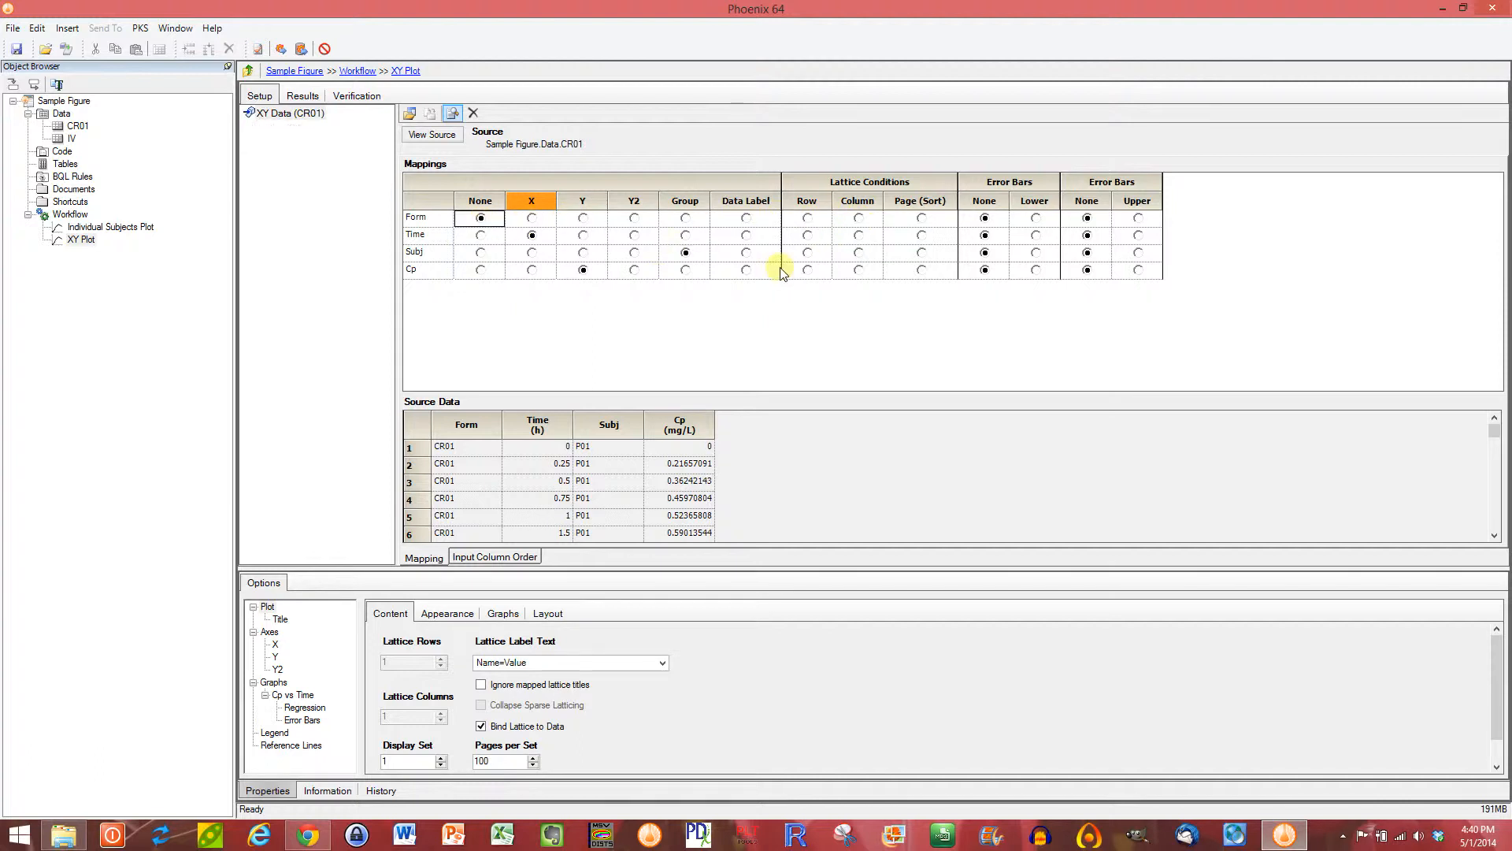
{"action": "left_click", "coordinate": [808, 253]}
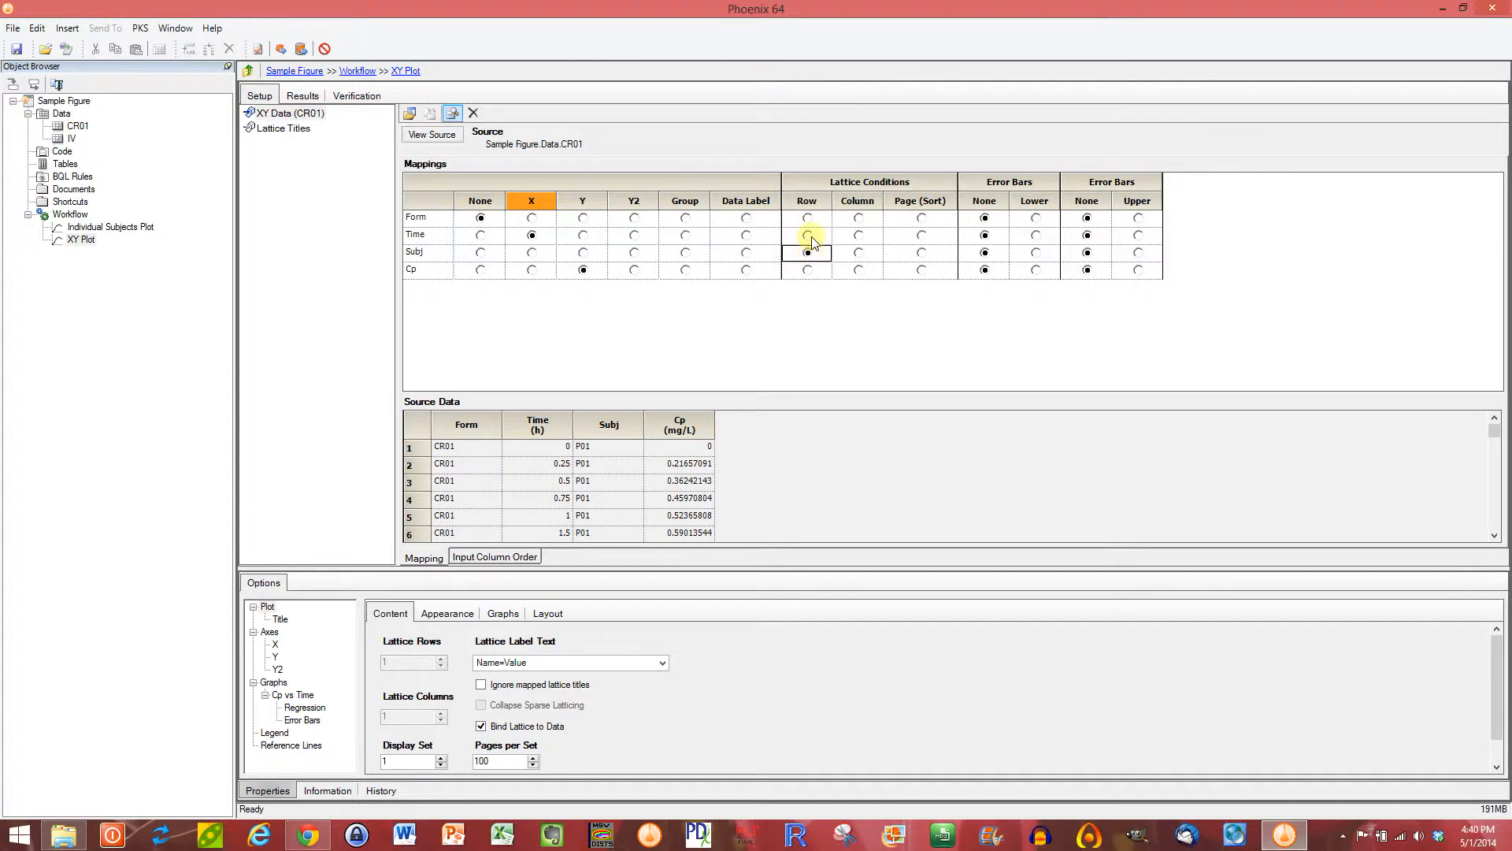
{"action": "left_click", "coordinate": [300, 50]}
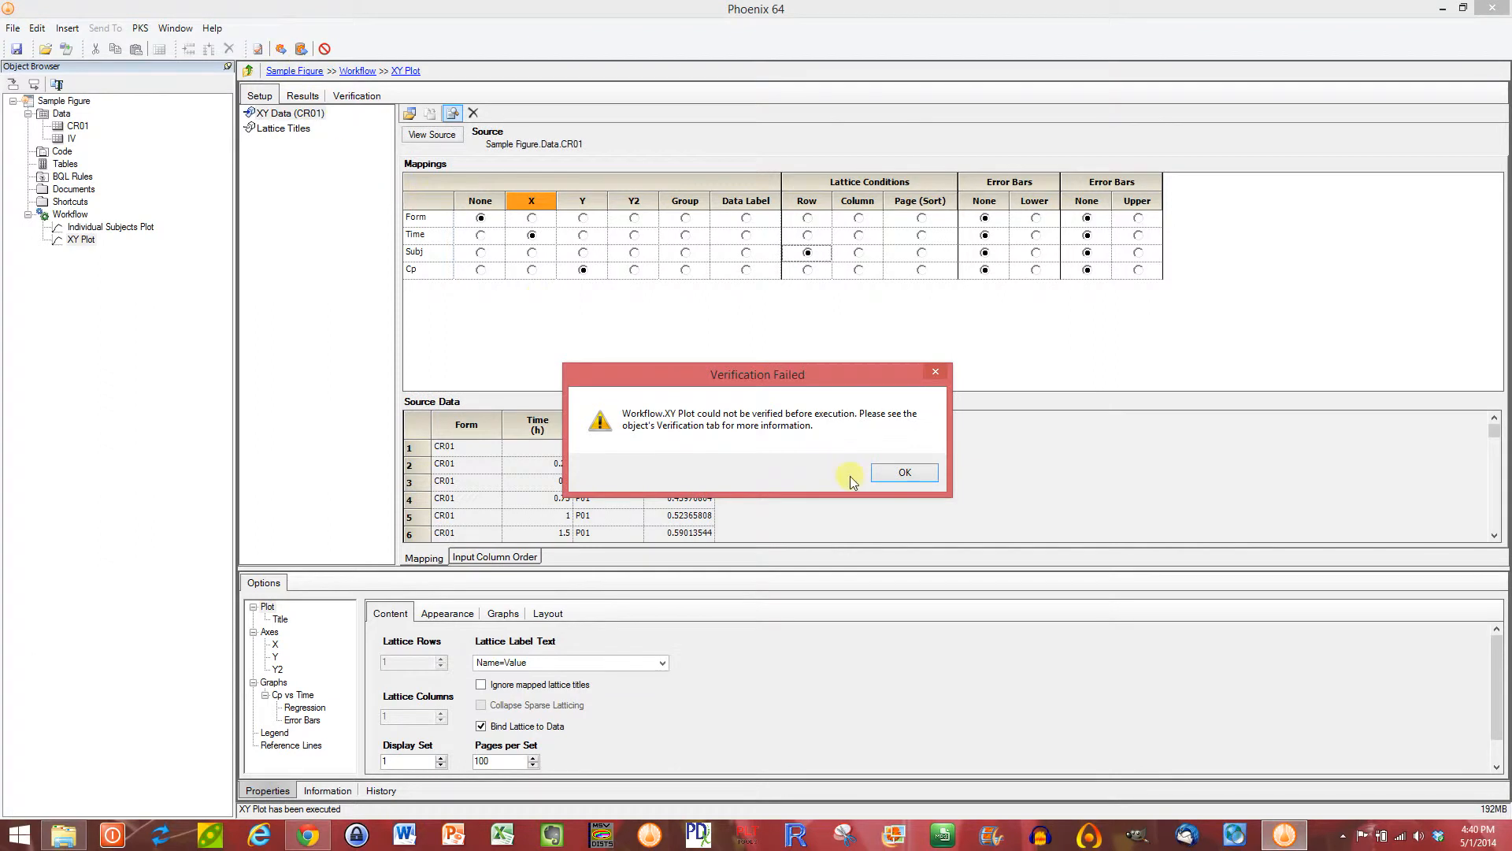
{"action": "left_click", "coordinate": [928, 477]}
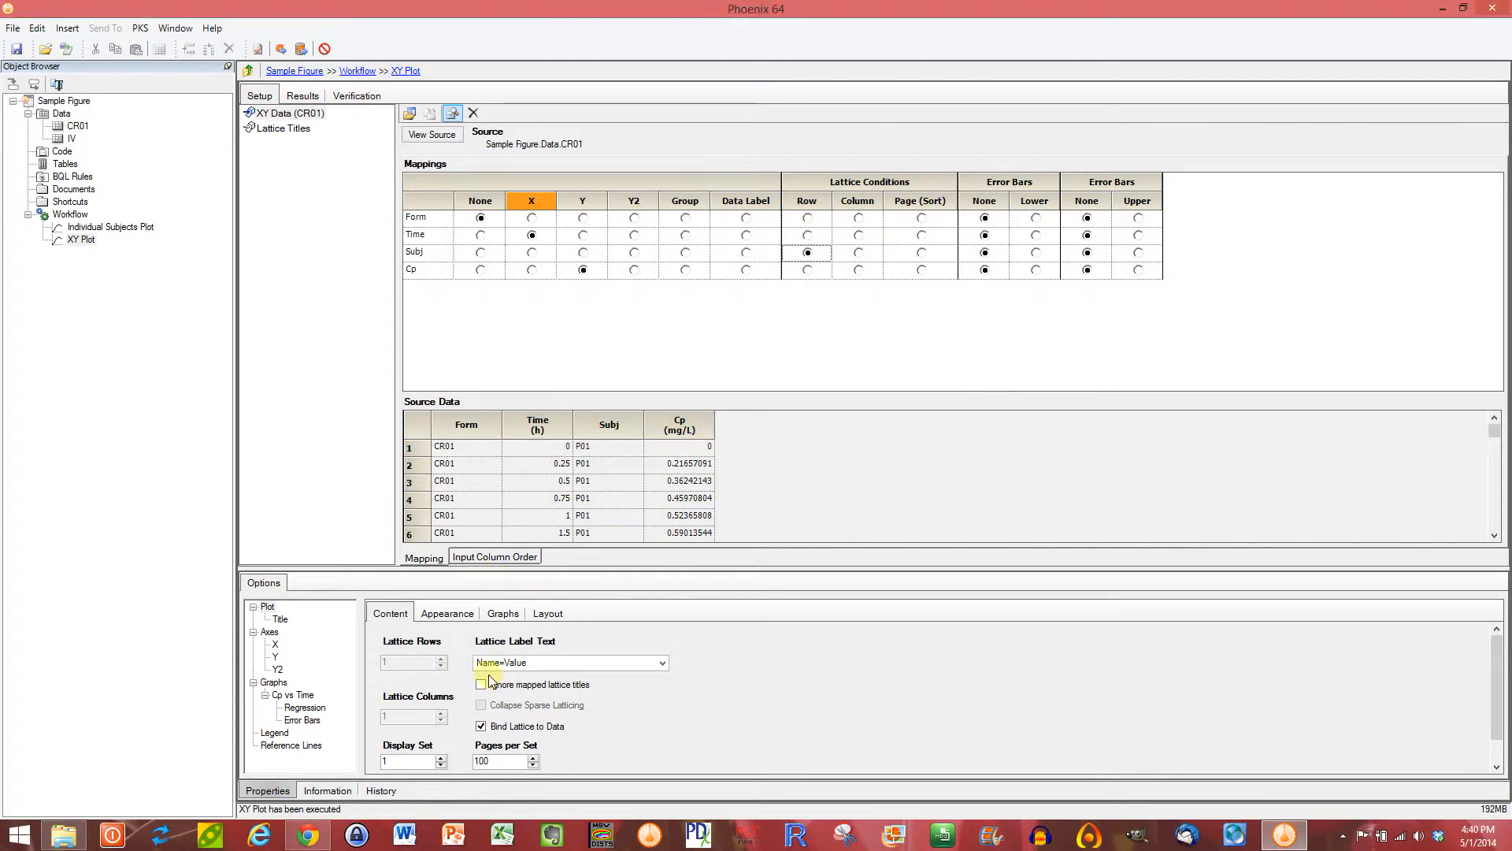
Step: Unbind the lattice from the data, set 5 lattice rows and 5 lattice columns, and execute the XY Plot
{"action": "left_click", "coordinate": [481, 726]}
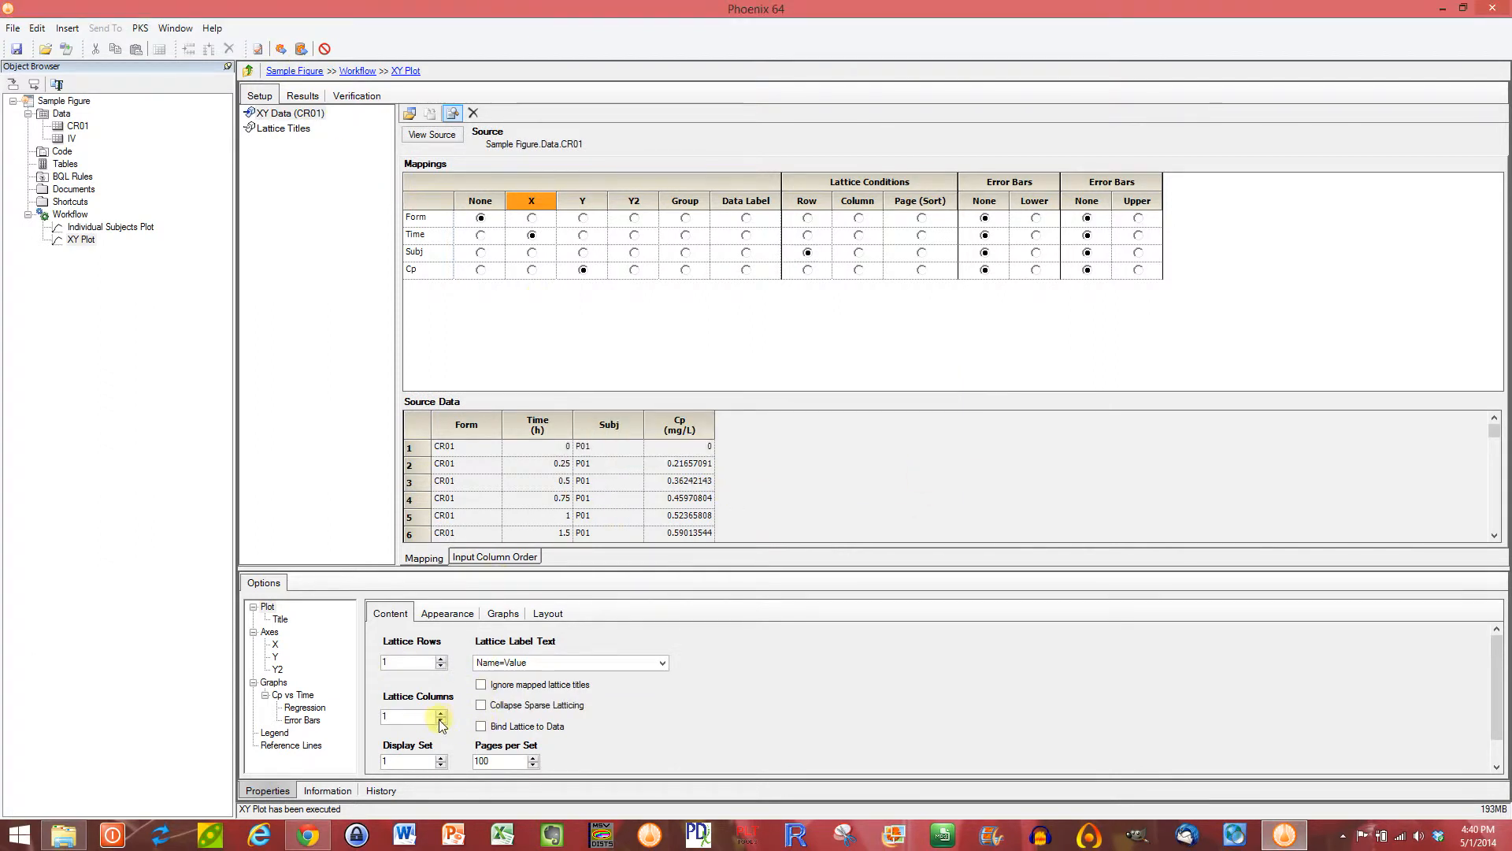
{"action": "left_click", "coordinate": [441, 711]}
{"action": "left_click", "coordinate": [441, 711]}
{"action": "left_click", "coordinate": [281, 48]}
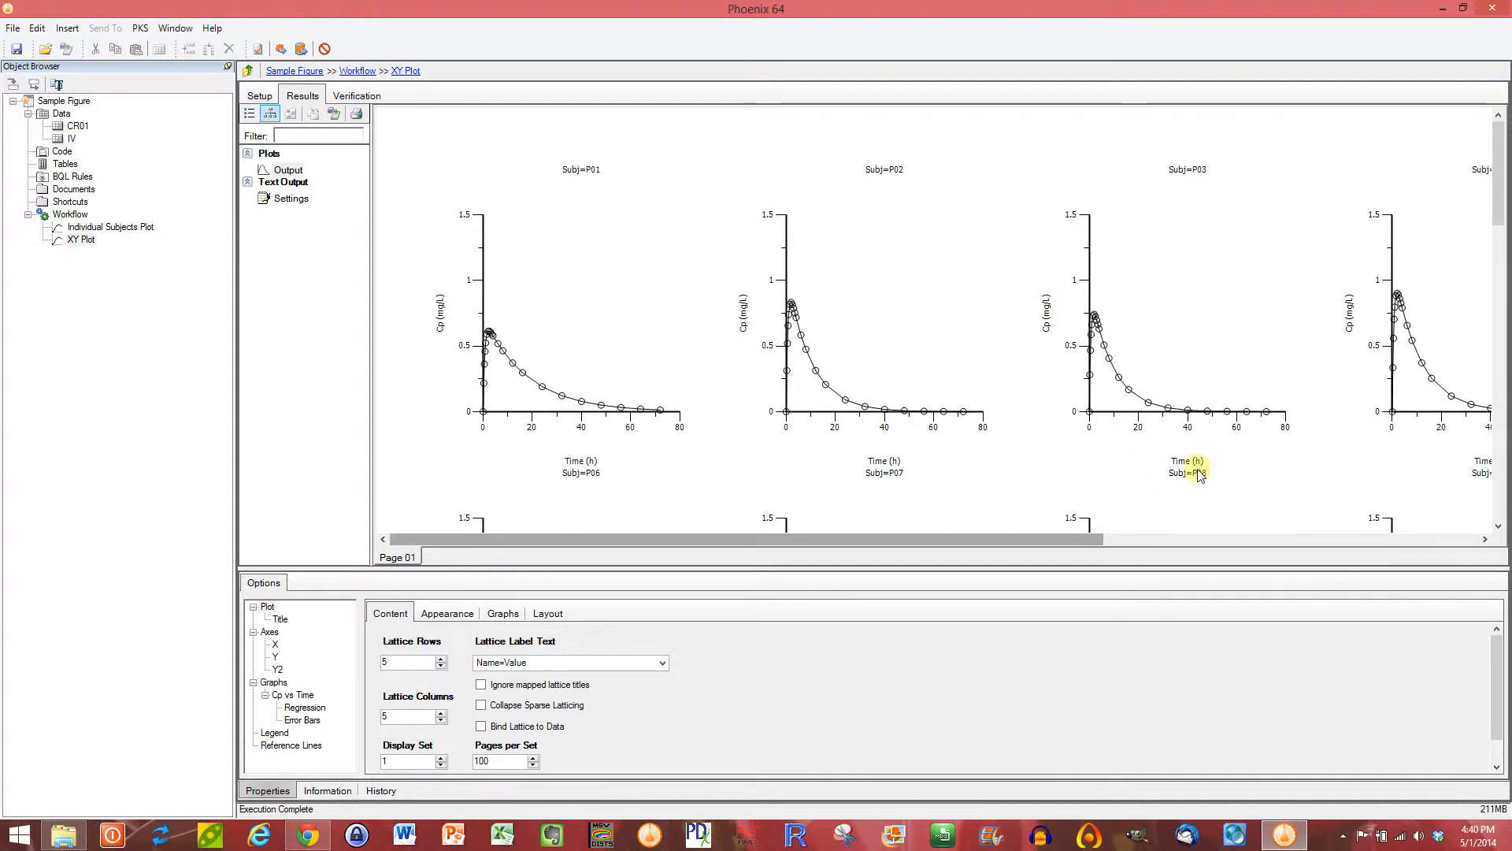
{"action": "mouse_move", "coordinate": [1496, 141]}
{"action": "left_mouse_down"}
{"action": "mouse_move", "coordinate": [1496, 315]}
{"action": "mouse_move", "coordinate": [1507, 137]}
{"action": "left_mouse_up"}
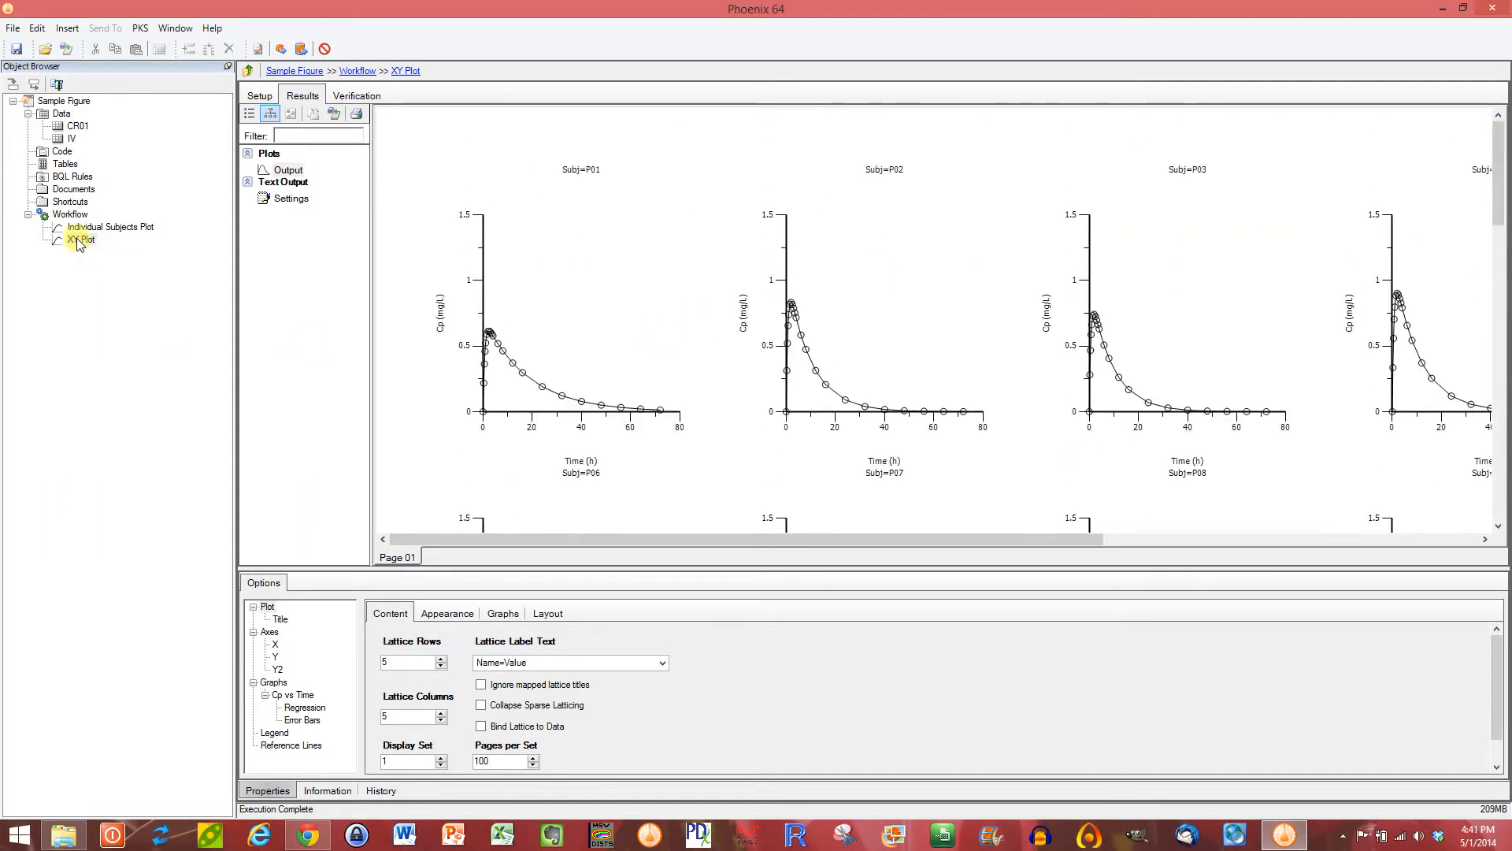
{"action": "left_click", "coordinate": [70, 214]}
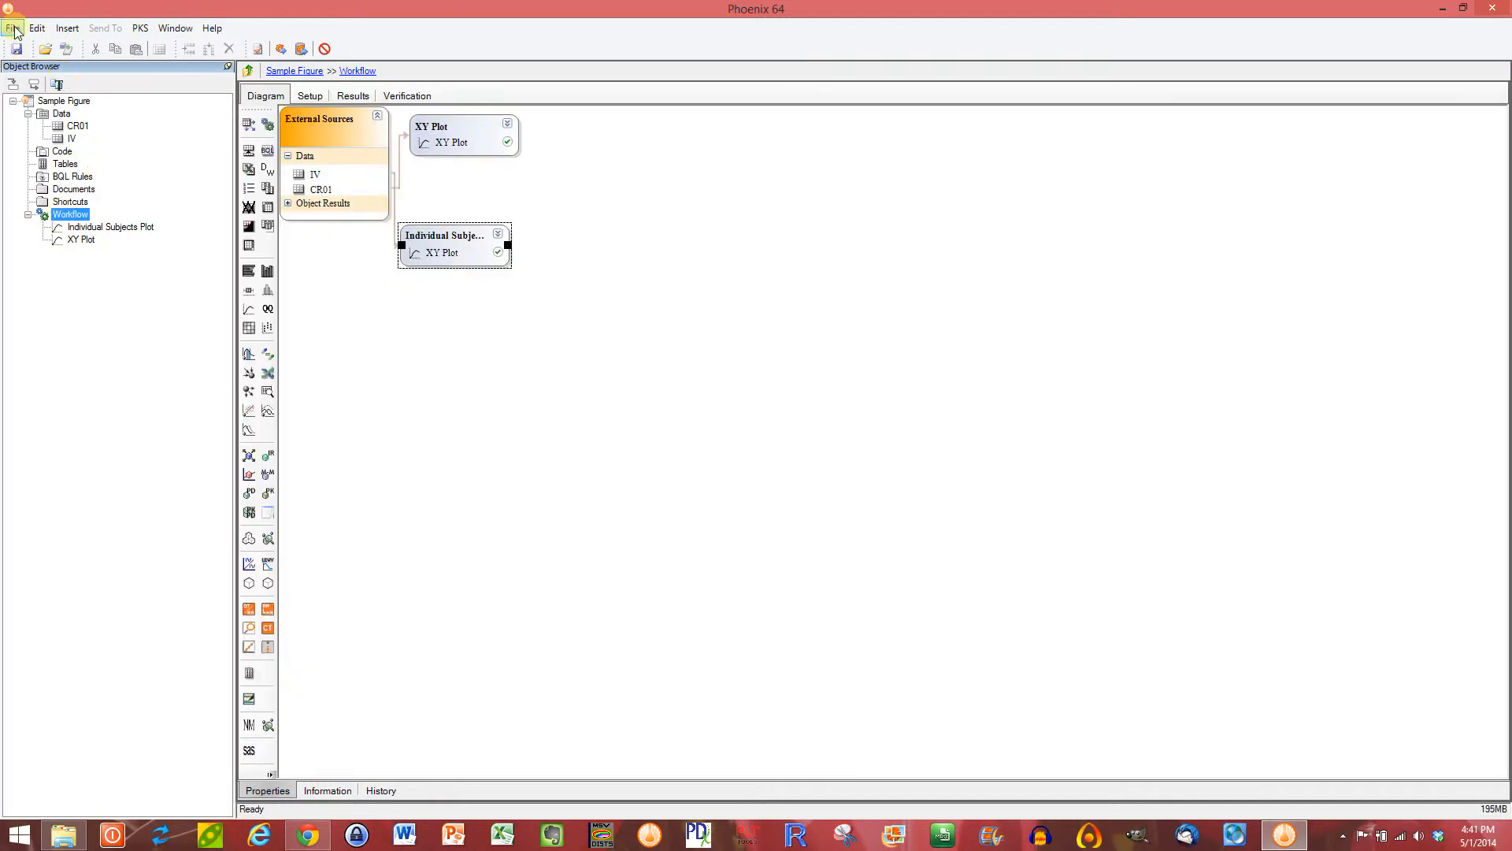
{"action": "left_click", "coordinate": [14, 29]}
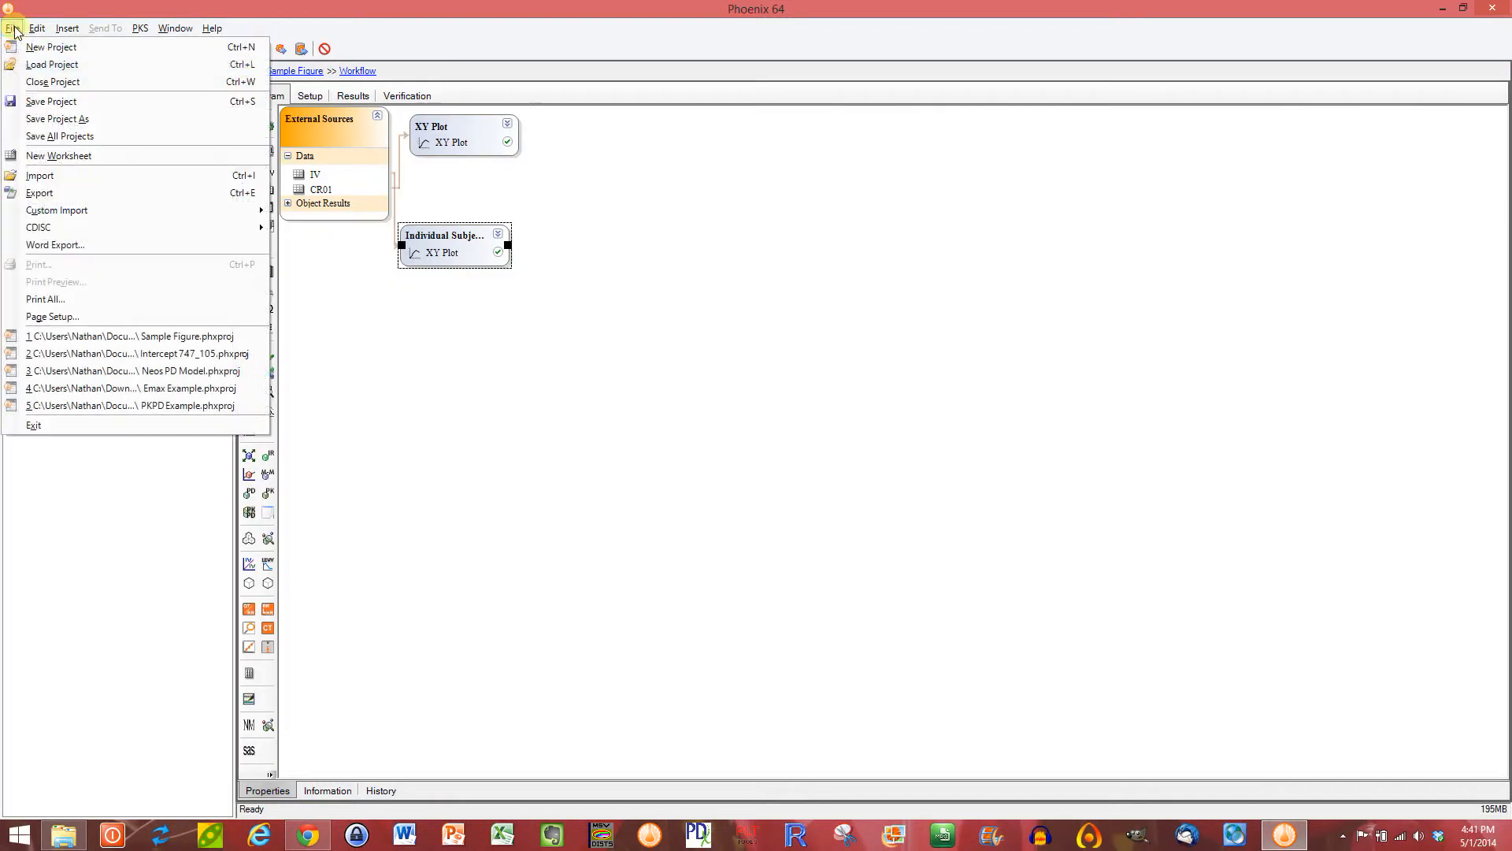
{"action": "left_click", "coordinate": [59, 175]}
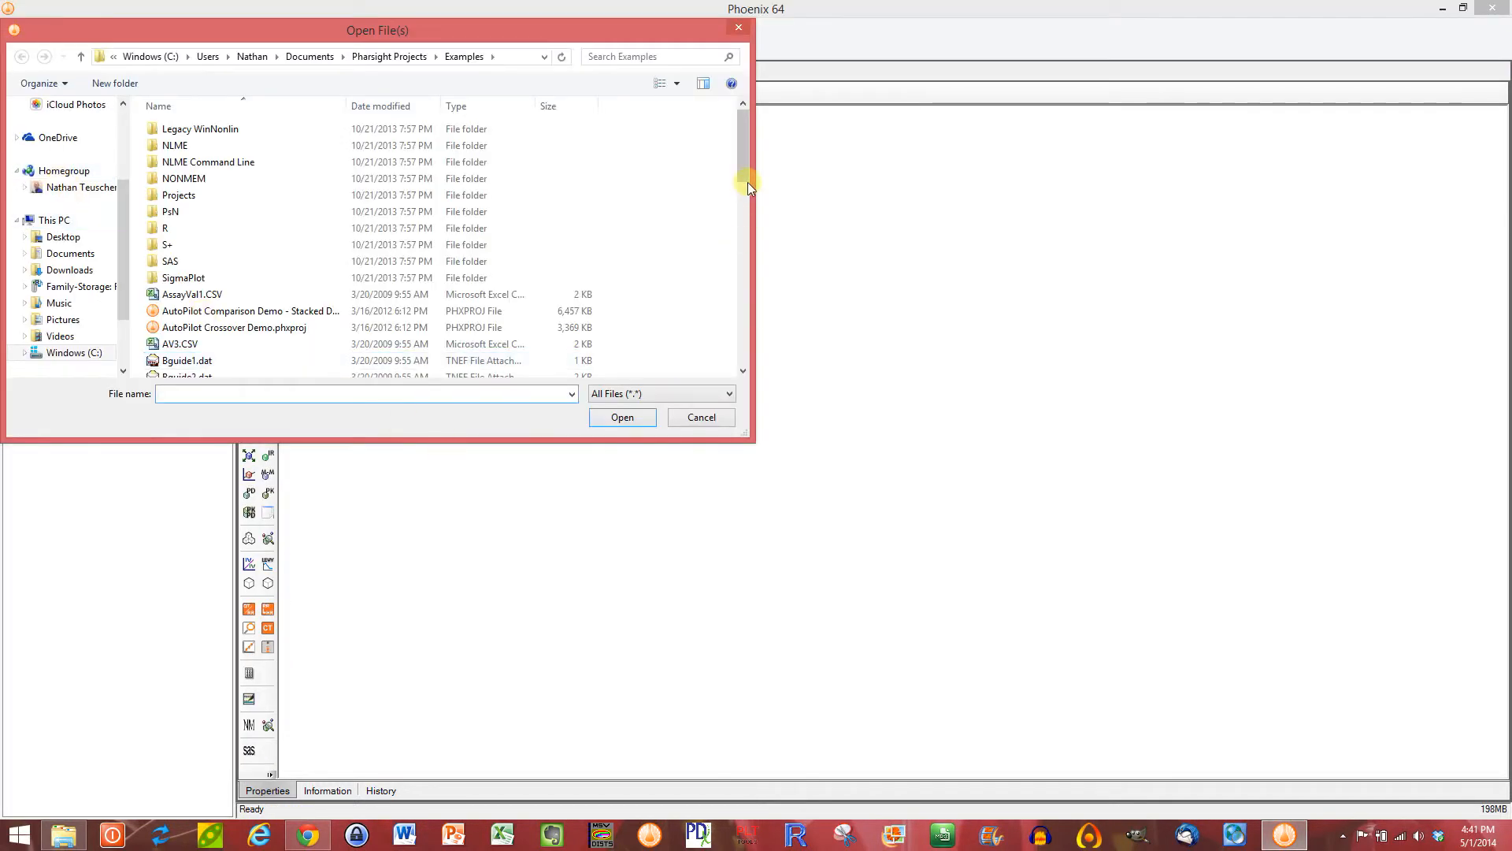
{"action": "left_click_drag", "start_coordinate": [744, 170], "coordinate": [736, 118]}
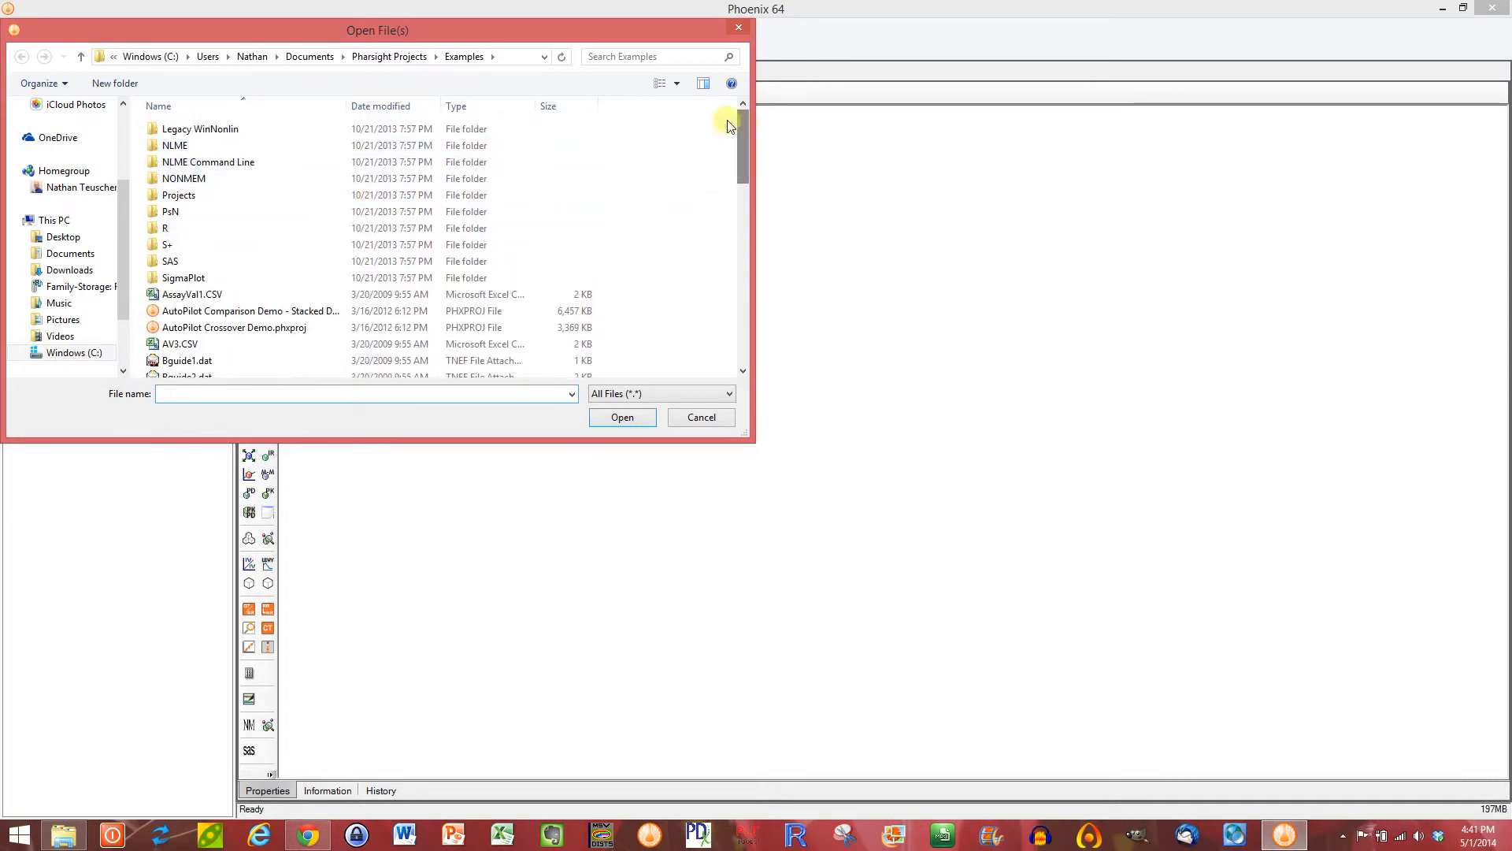
{"action": "left_click", "coordinate": [83, 57]}
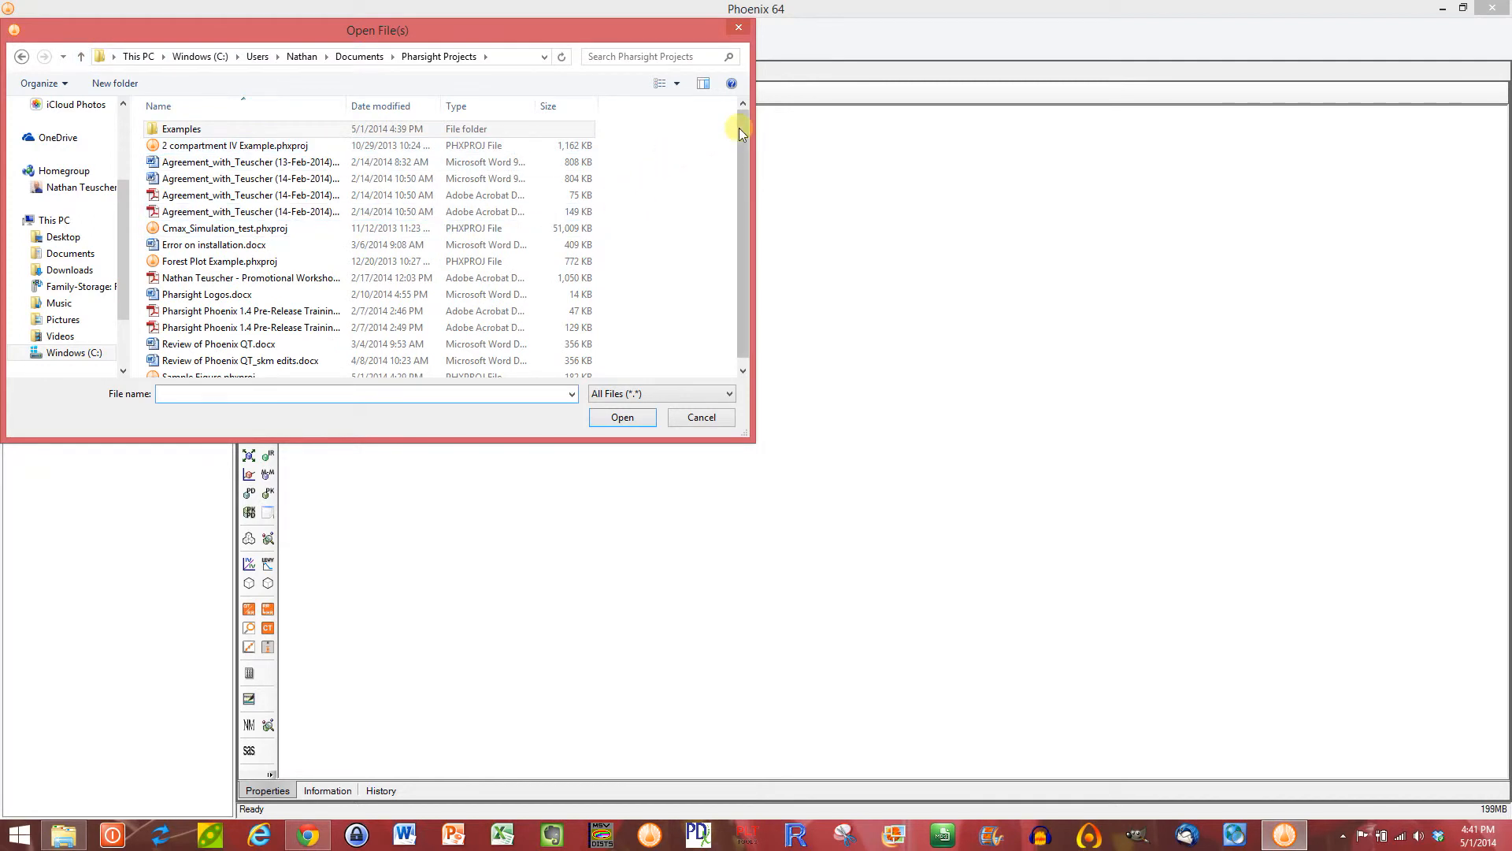
{"action": "left_click_drag", "start_coordinate": [739, 128], "coordinate": [733, 103]}
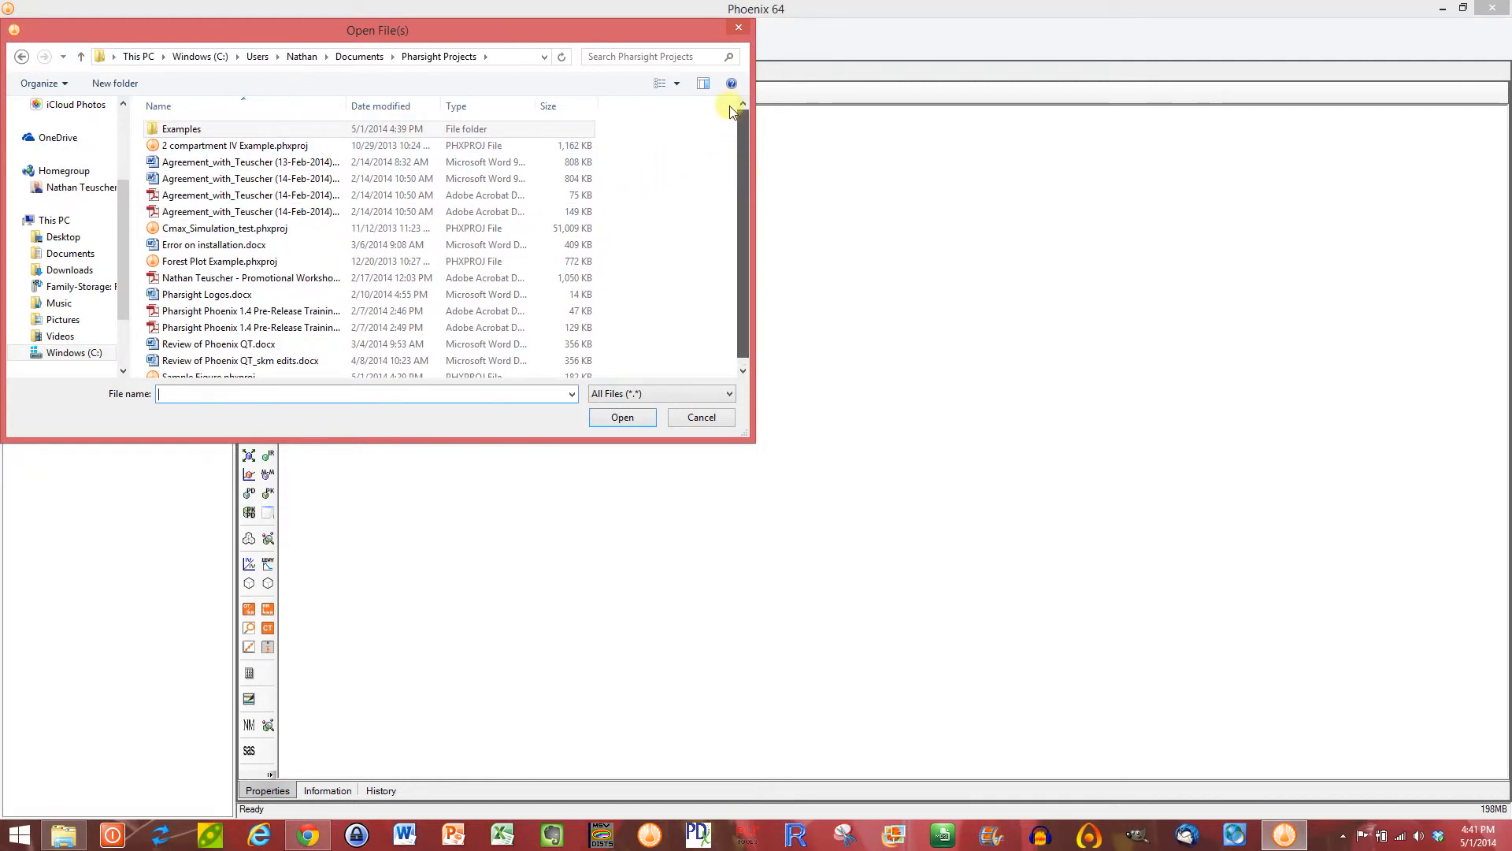
{"action": "left_click", "coordinate": [82, 58]}
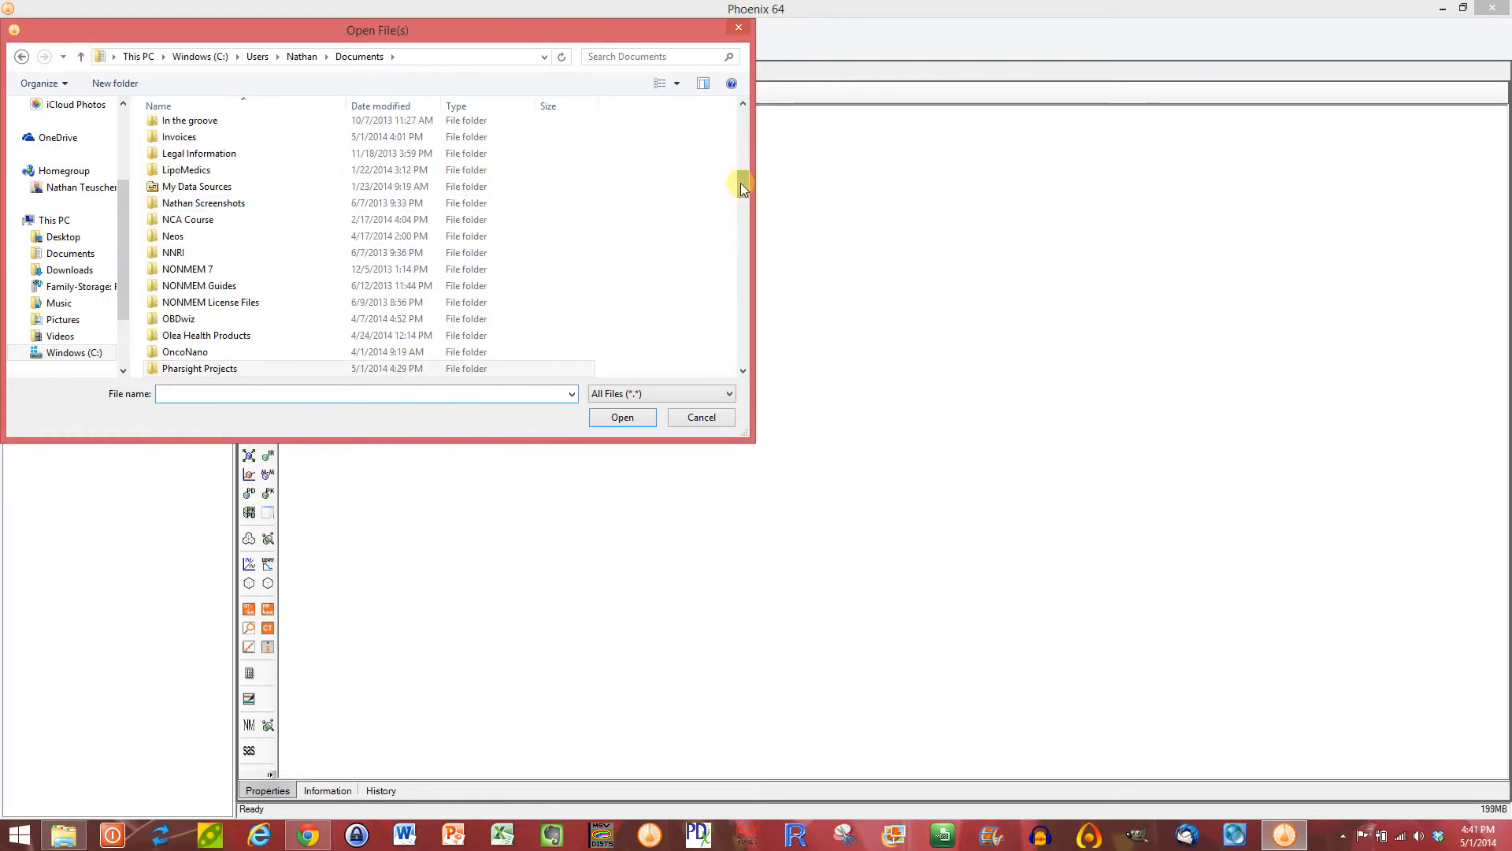
{"action": "left_click", "coordinate": [701, 418]}
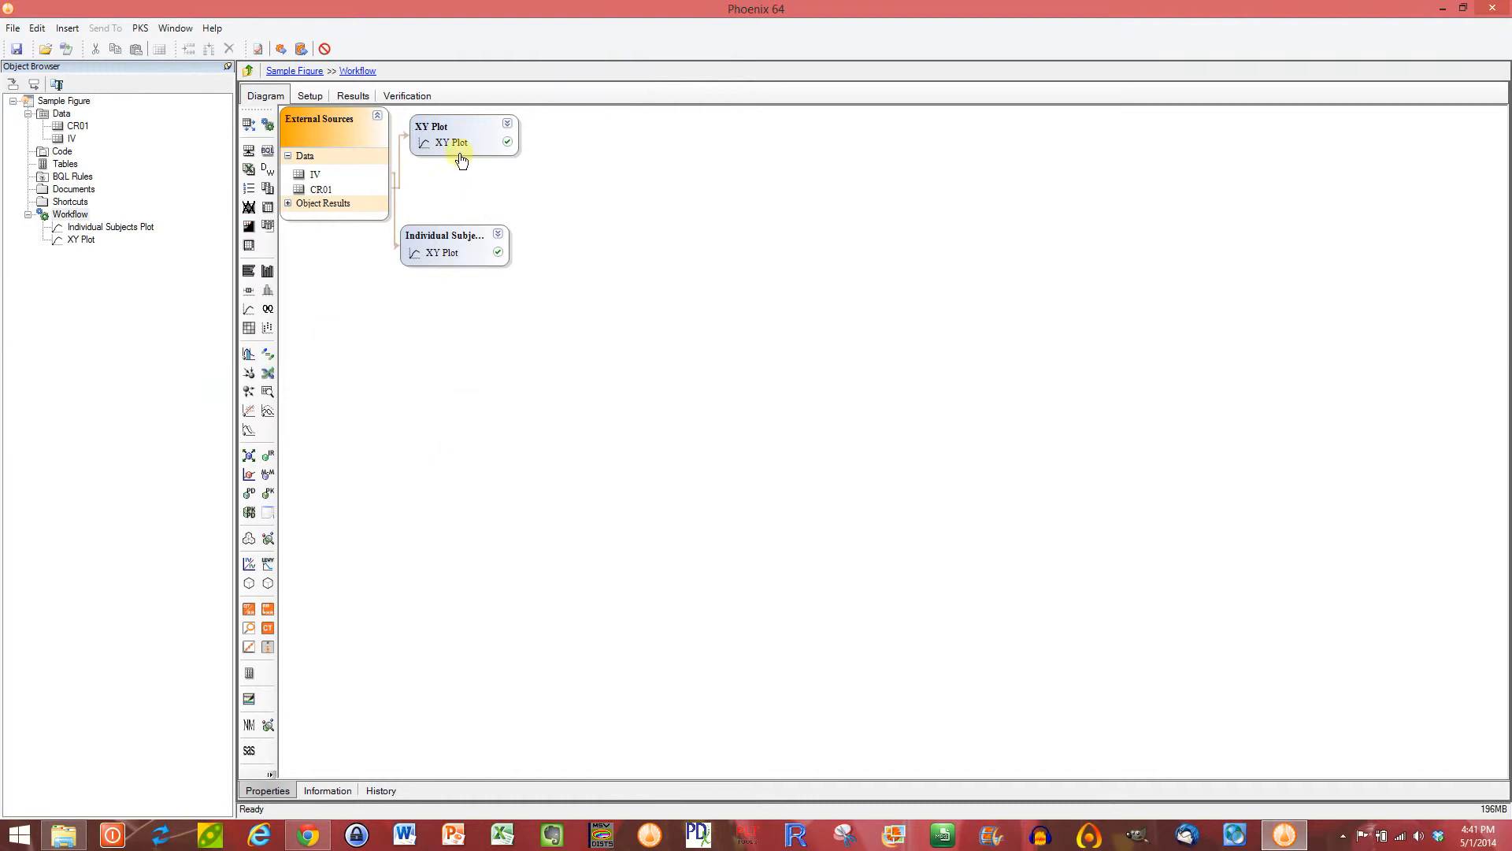
{"action": "right_click", "coordinate": [442, 251]}
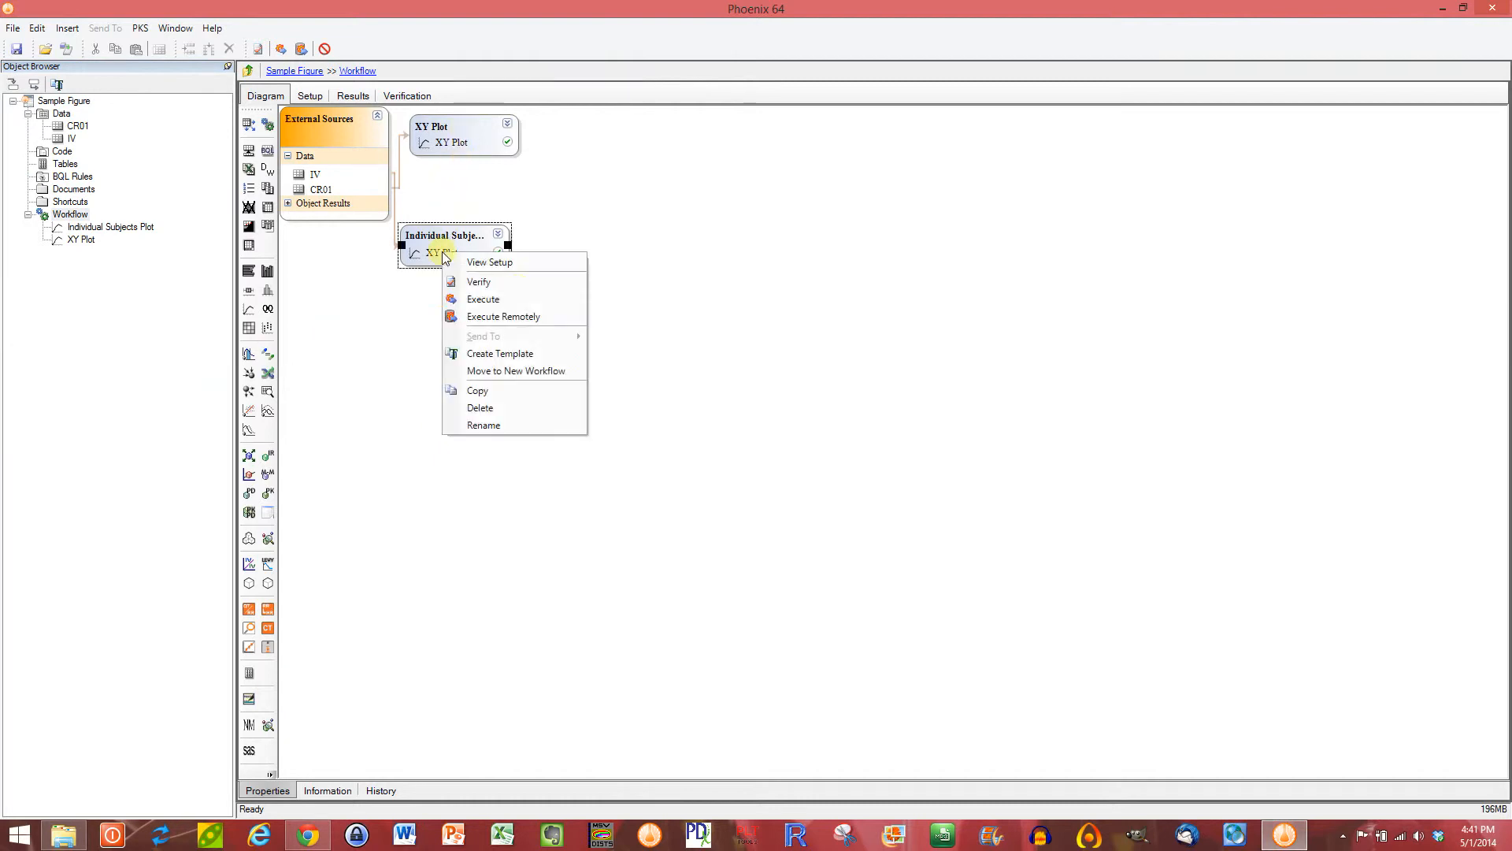
{"action": "left_click", "coordinate": [511, 353]}
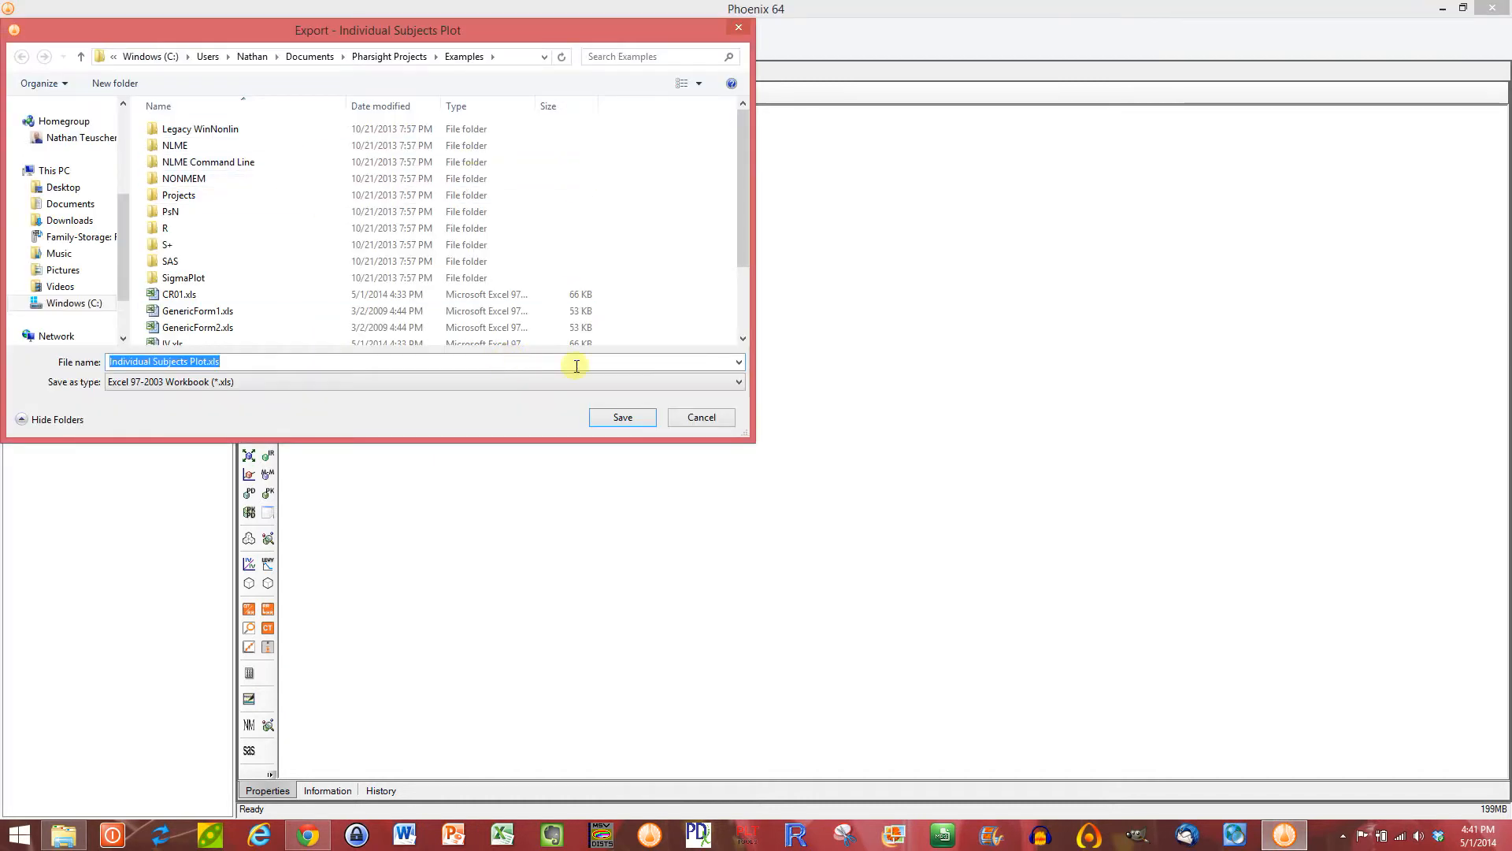
{"action": "left_click", "coordinate": [517, 56]}
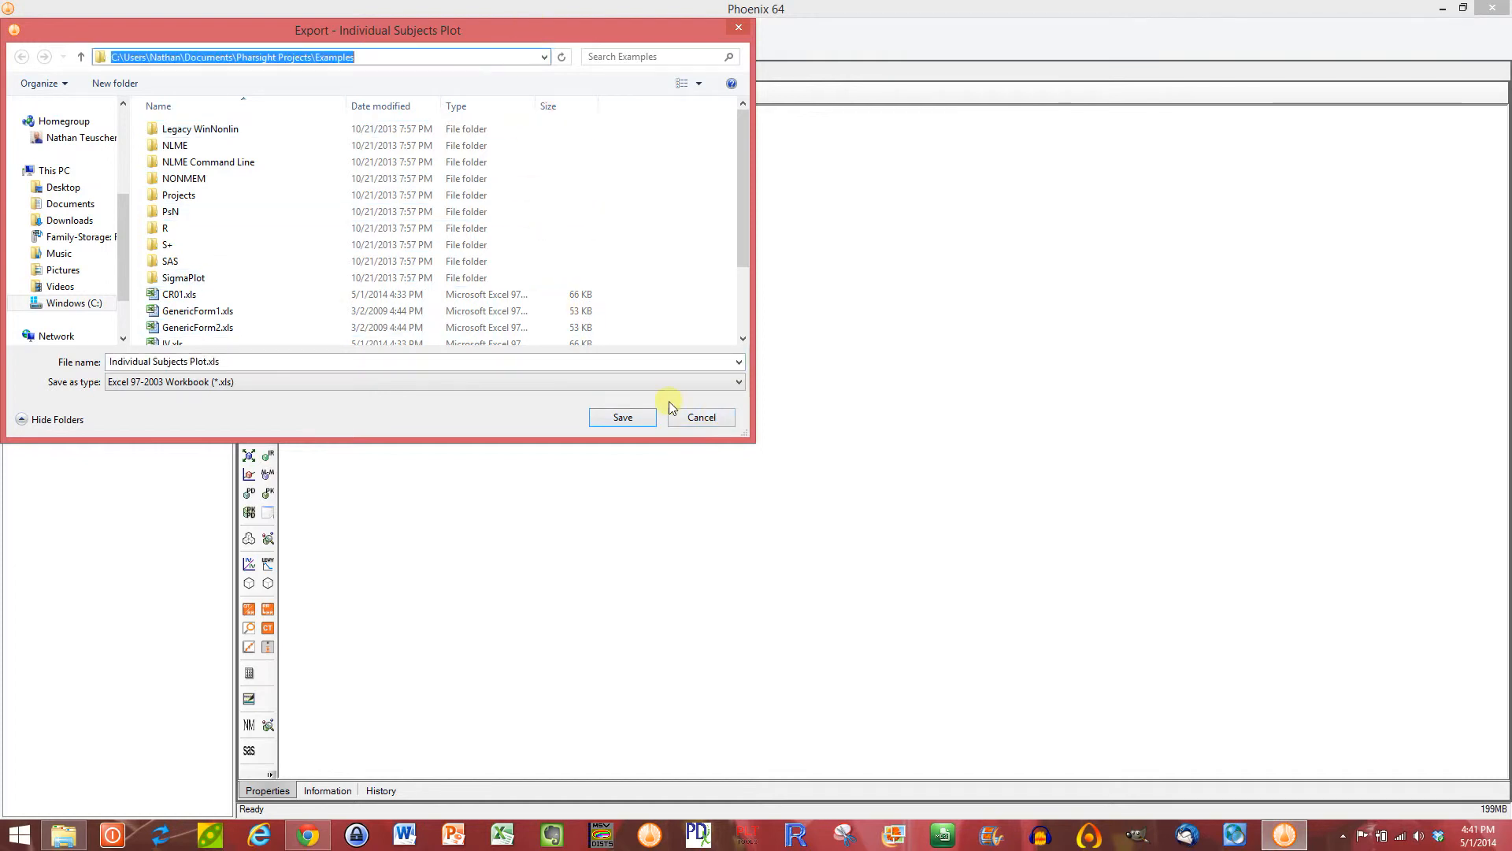
{"action": "left_click", "coordinate": [701, 418]}
Step: Import the template "Individual Subjects Plot.wnlt" from the Examples folder into the workflow and place the new object below the existing Individual Subjects Plot
{"action": "left_click", "coordinate": [13, 28]}
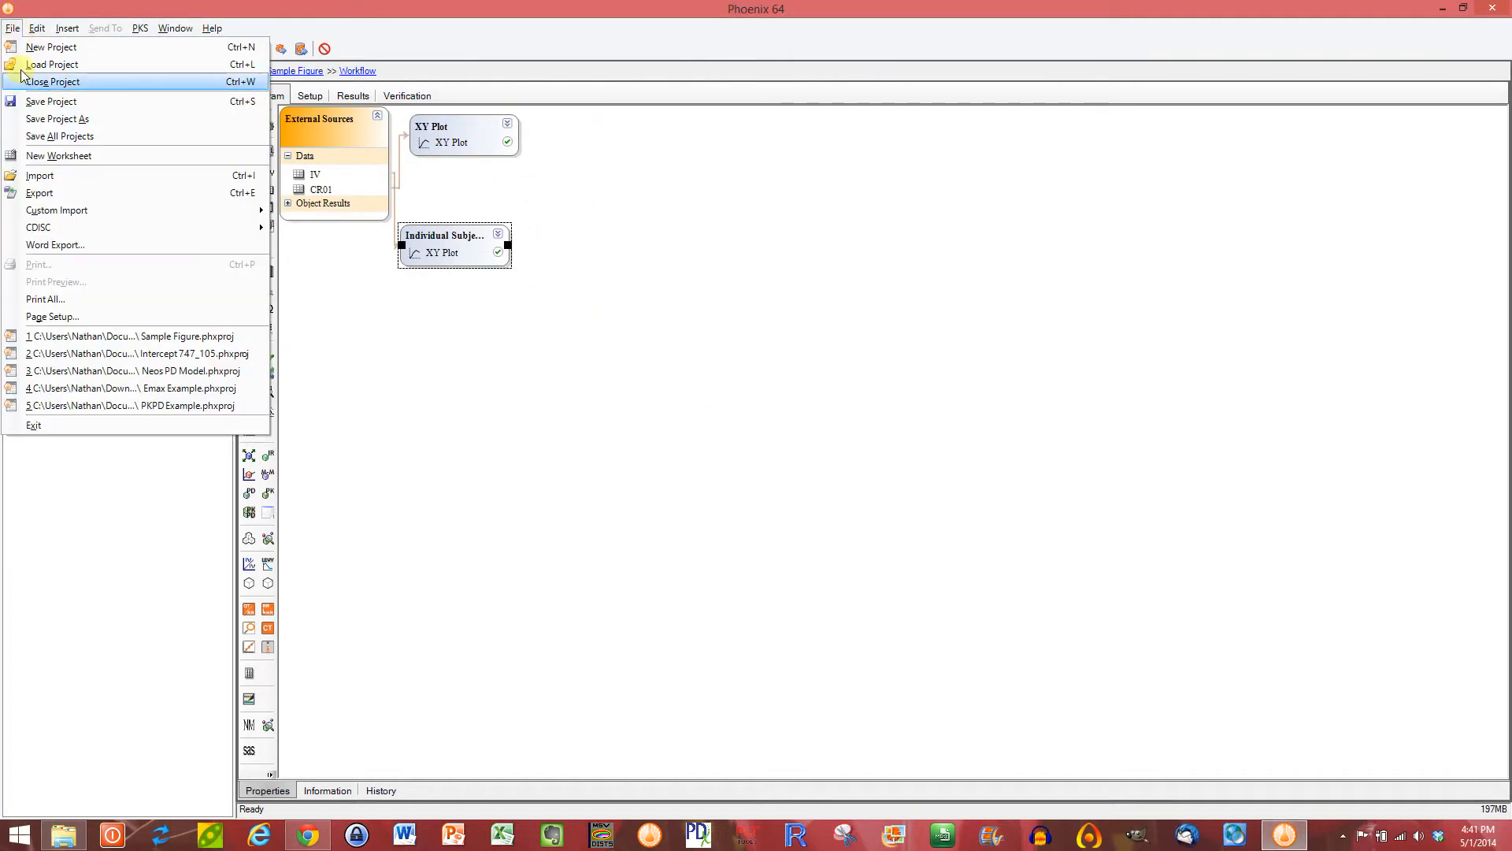
{"action": "mouse_move", "coordinate": [62, 217]}
{"action": "left_click", "coordinate": [55, 176]}
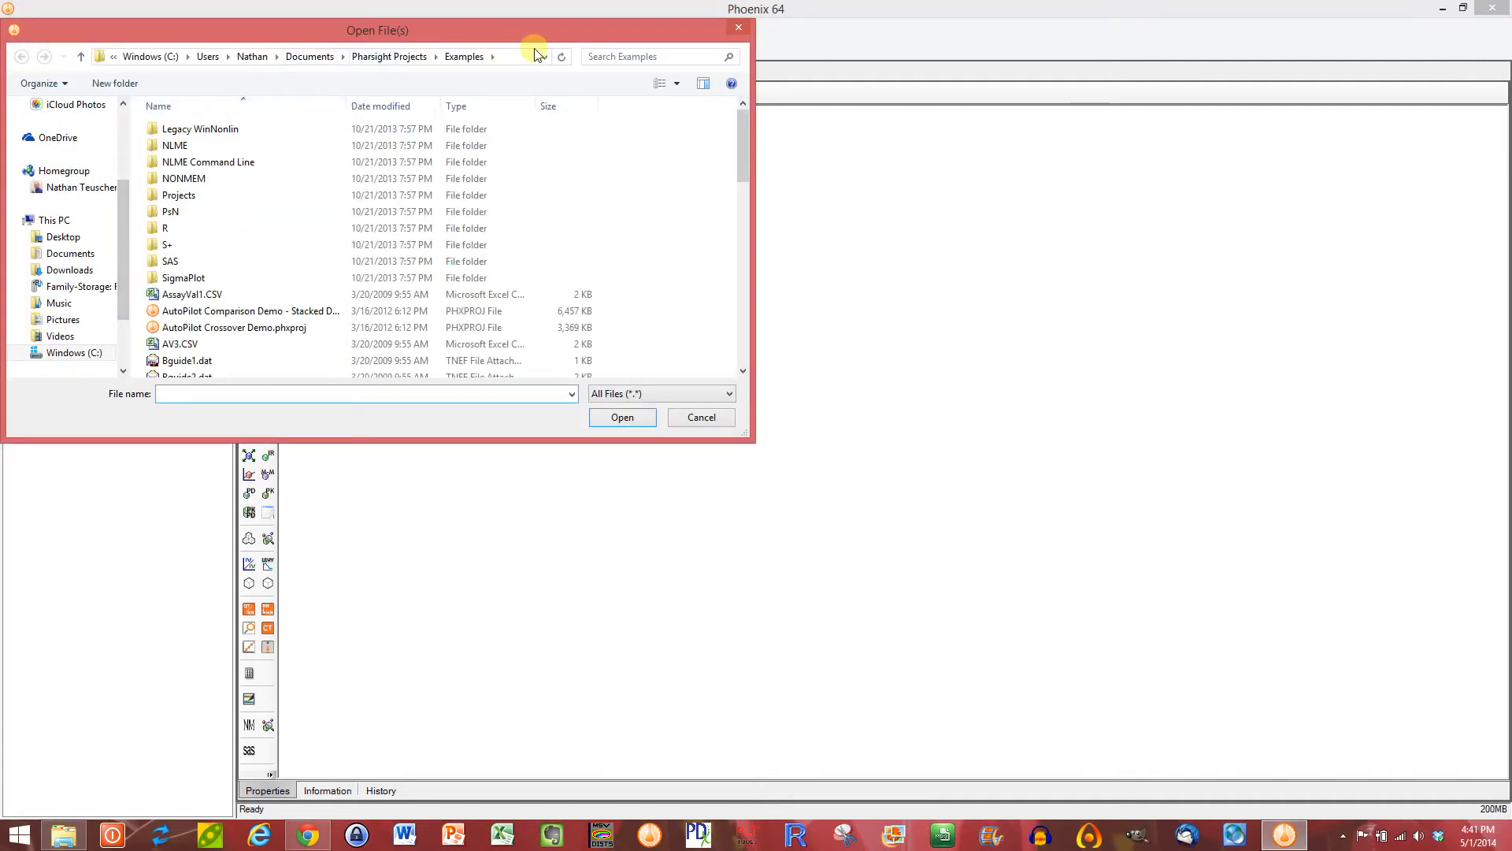
{"action": "left_click_drag", "start_coordinate": [736, 155], "coordinate": [735, 226]}
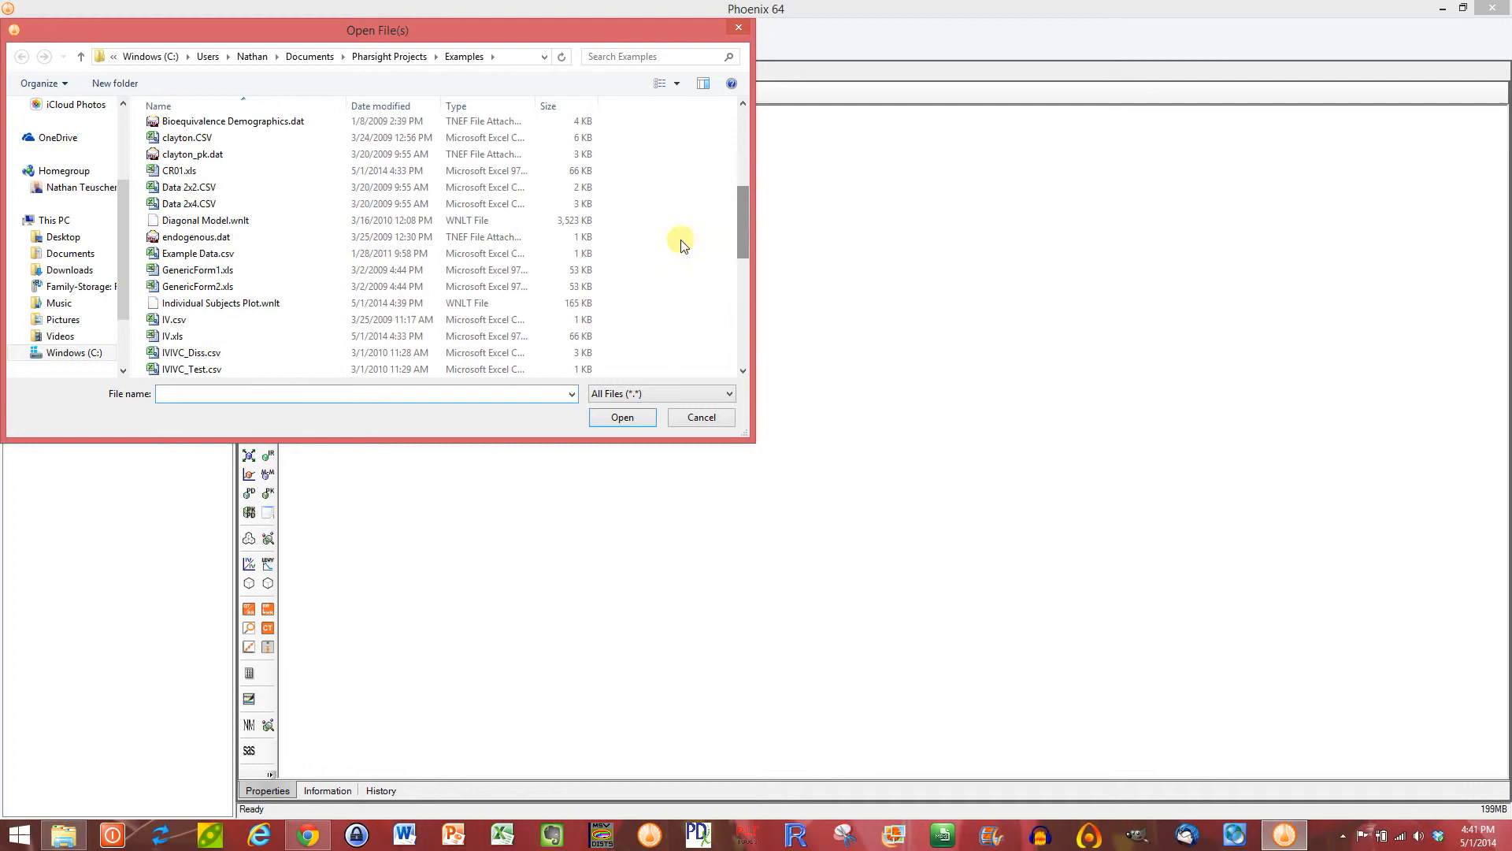
{"action": "left_click", "coordinate": [231, 307]}
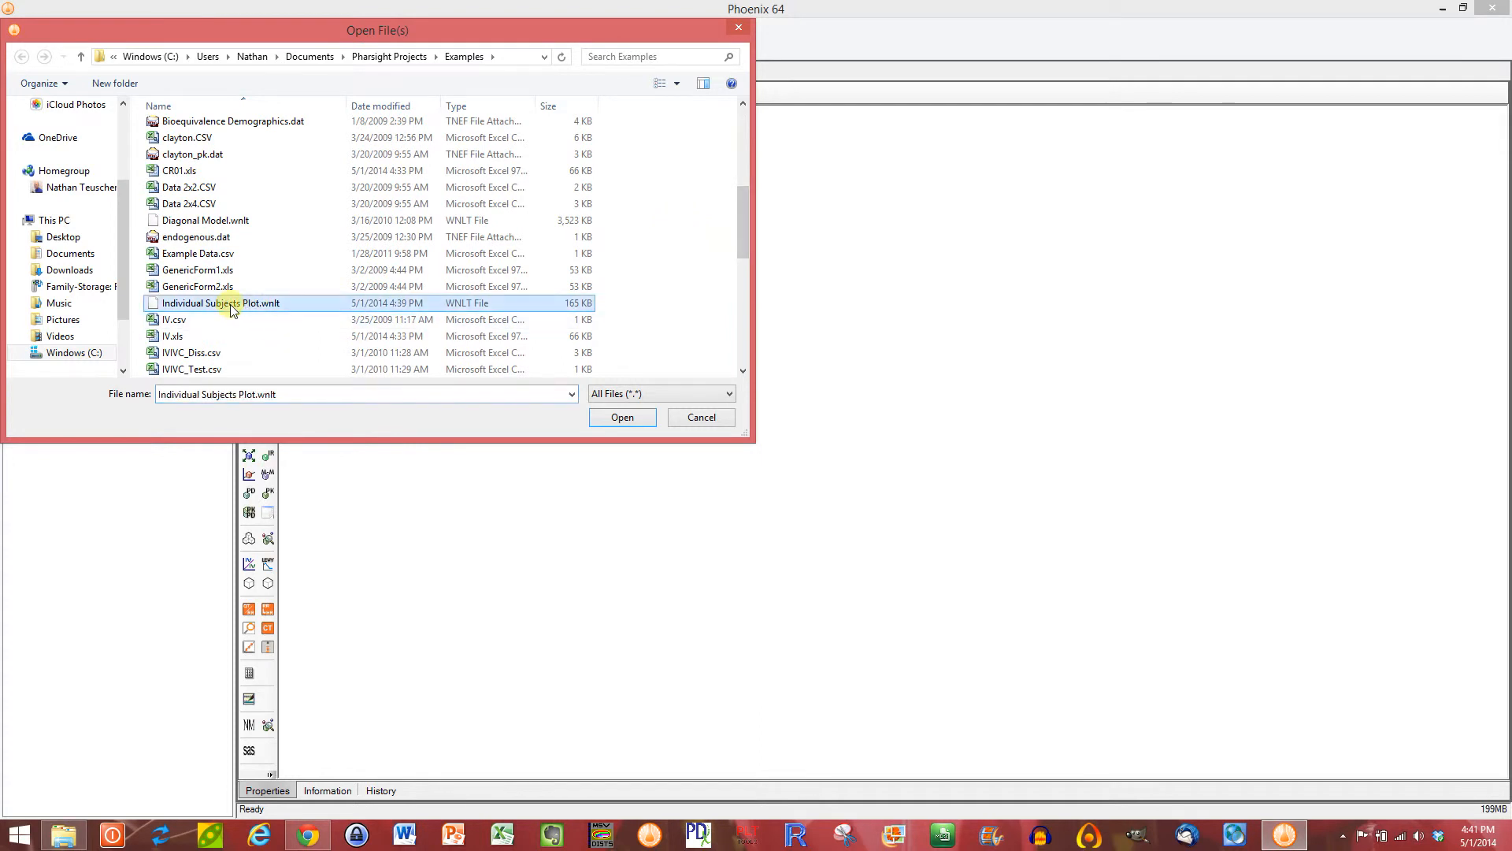
{"action": "left_click", "coordinate": [622, 418]}
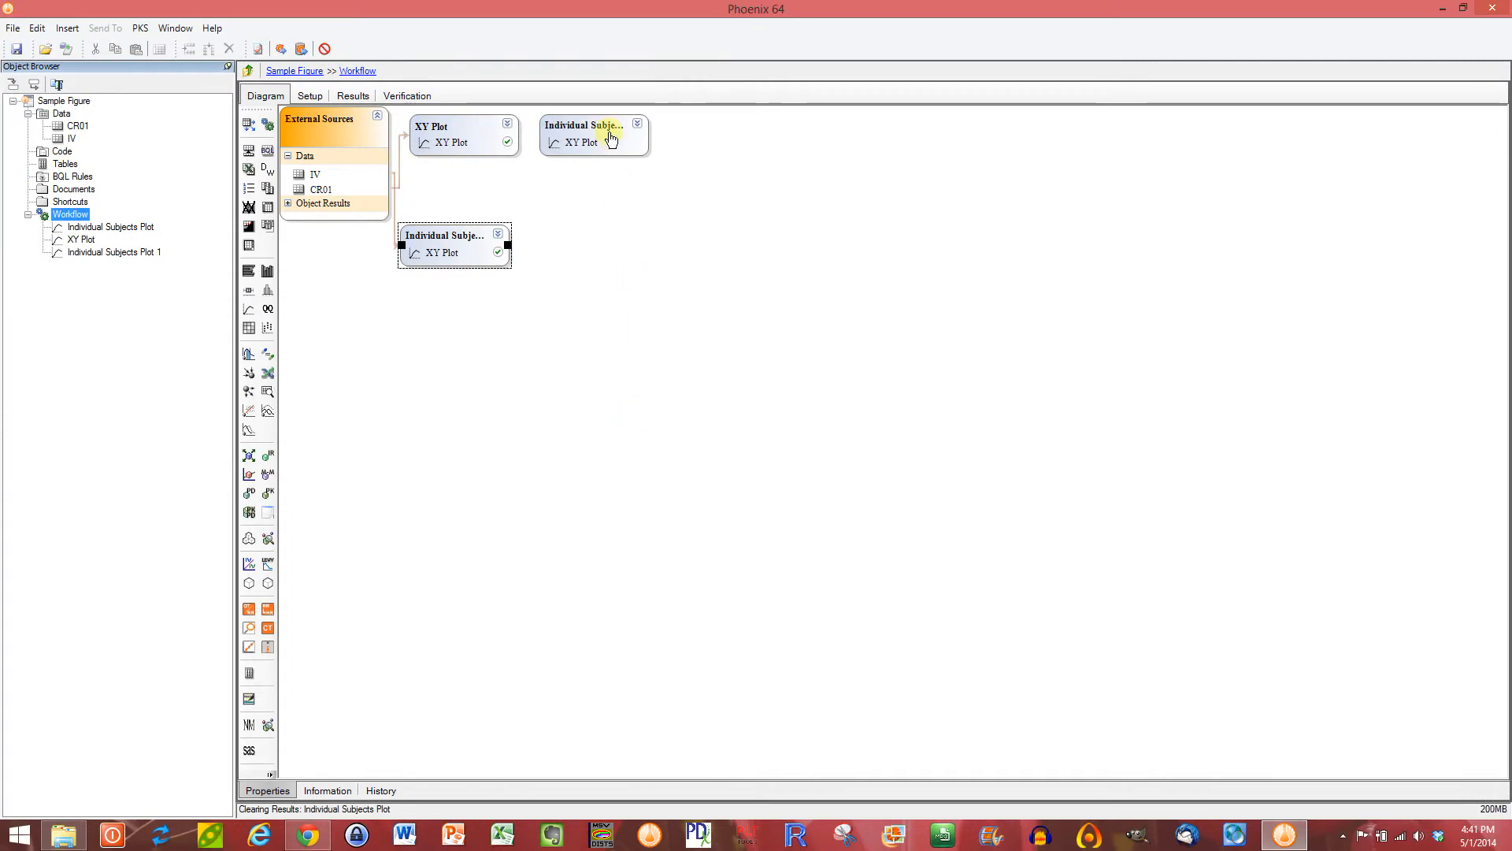
{"action": "left_click_drag", "start_coordinate": [611, 137], "coordinate": [475, 319]}
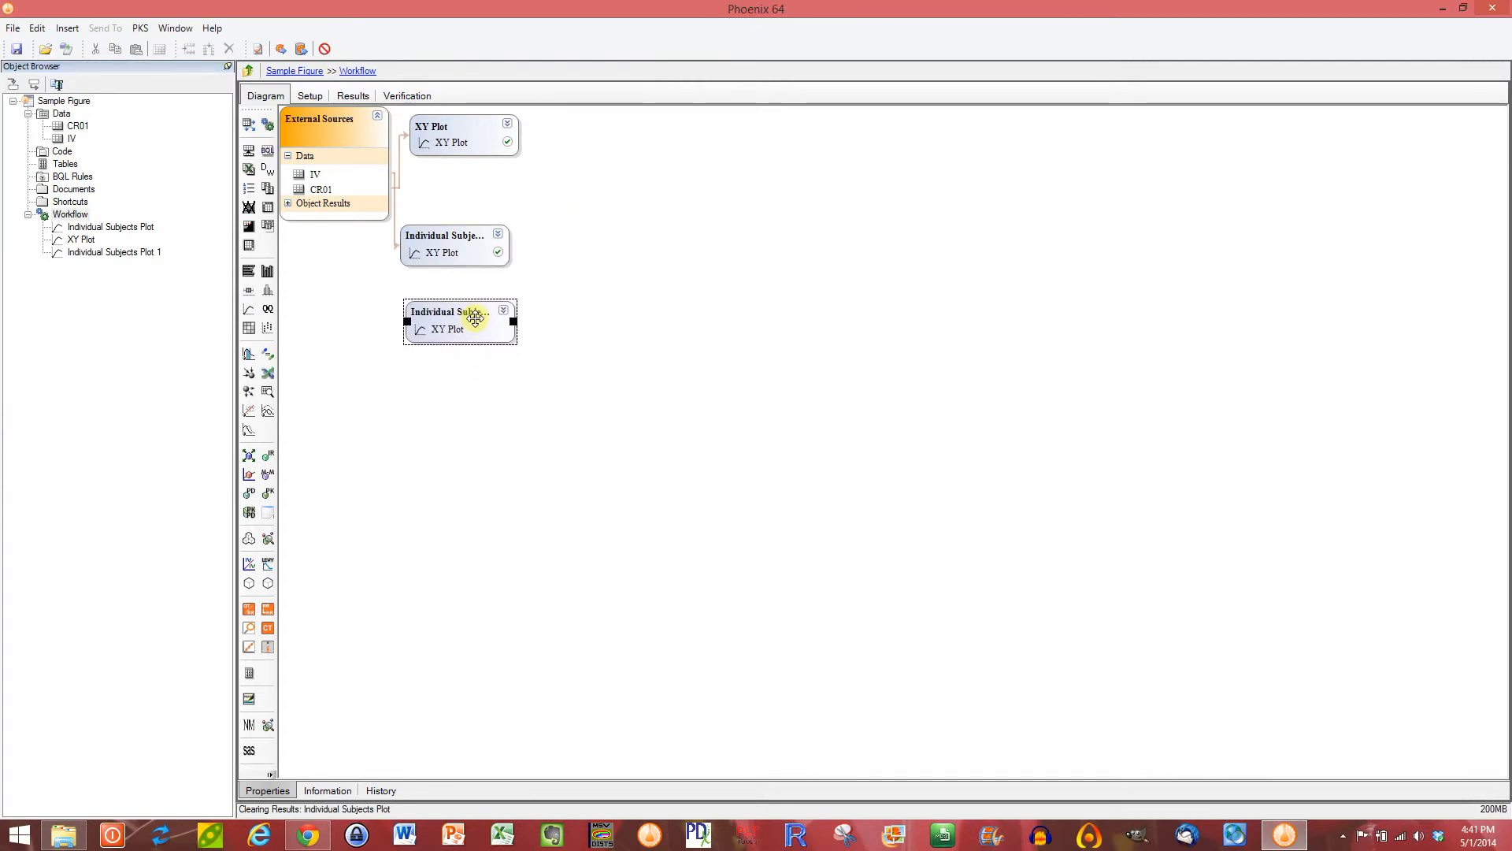
Step: Assign the CR01 dataset as the XY Data source of the imported Individual Subjects Plot 1 object and execute it
{"action": "left_click", "coordinate": [107, 253]}
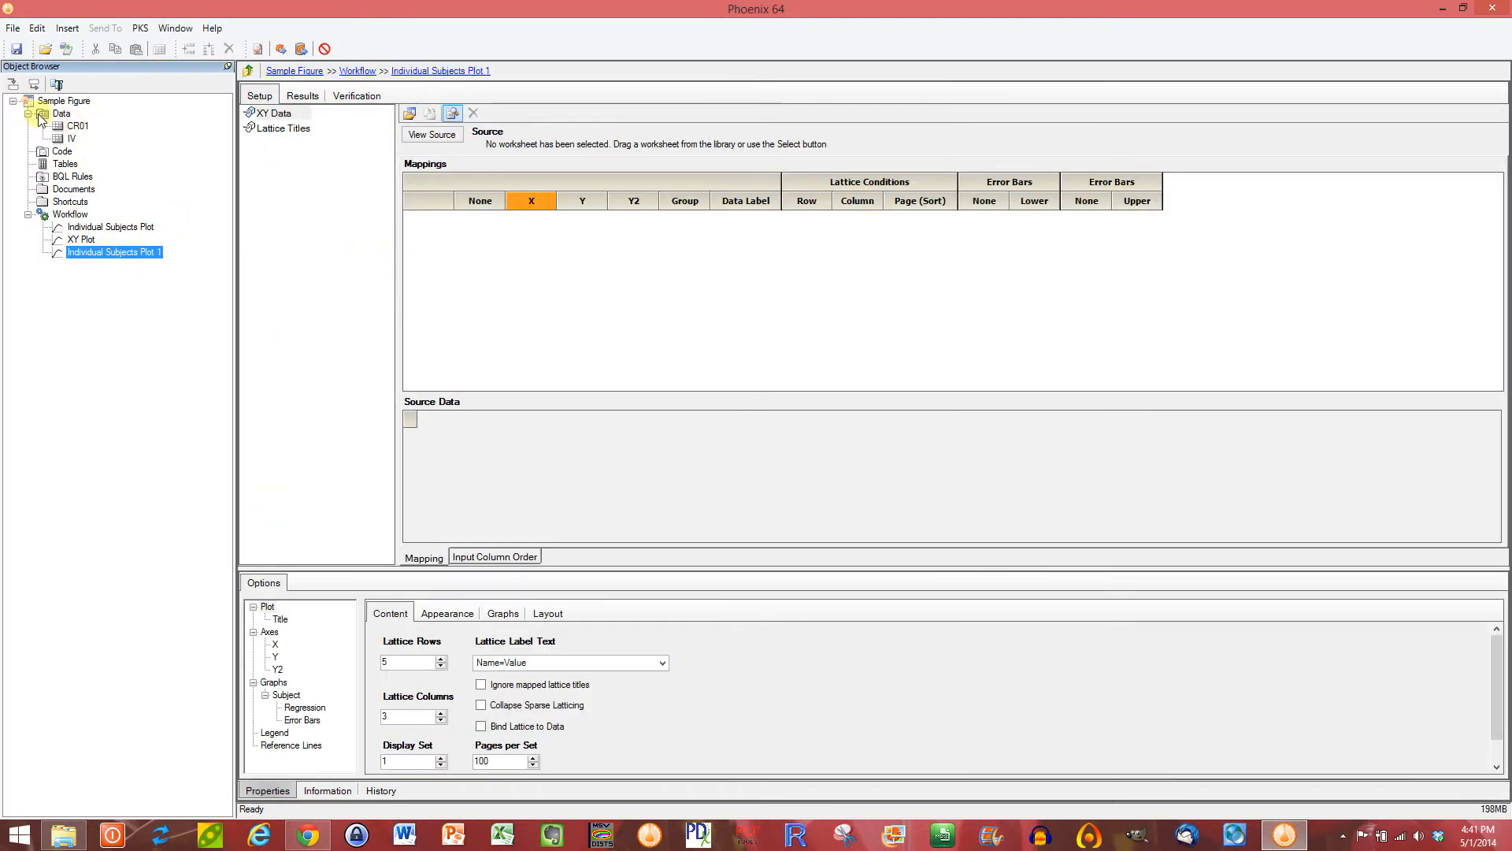
{"action": "left_click_drag", "start_coordinate": [76, 126], "coordinate": [580, 261]}
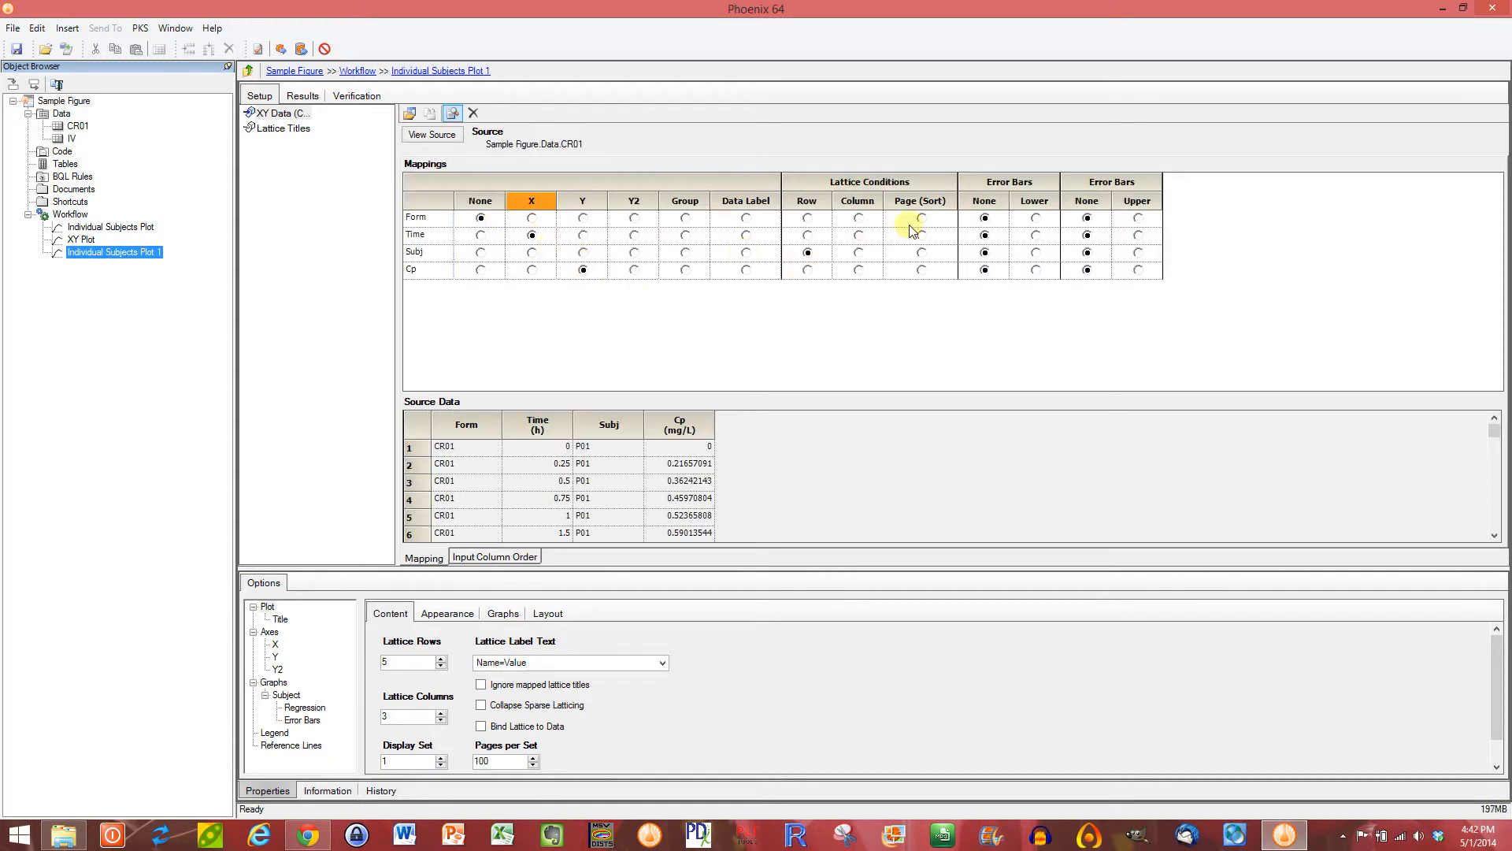
{"action": "left_click", "coordinate": [281, 50]}
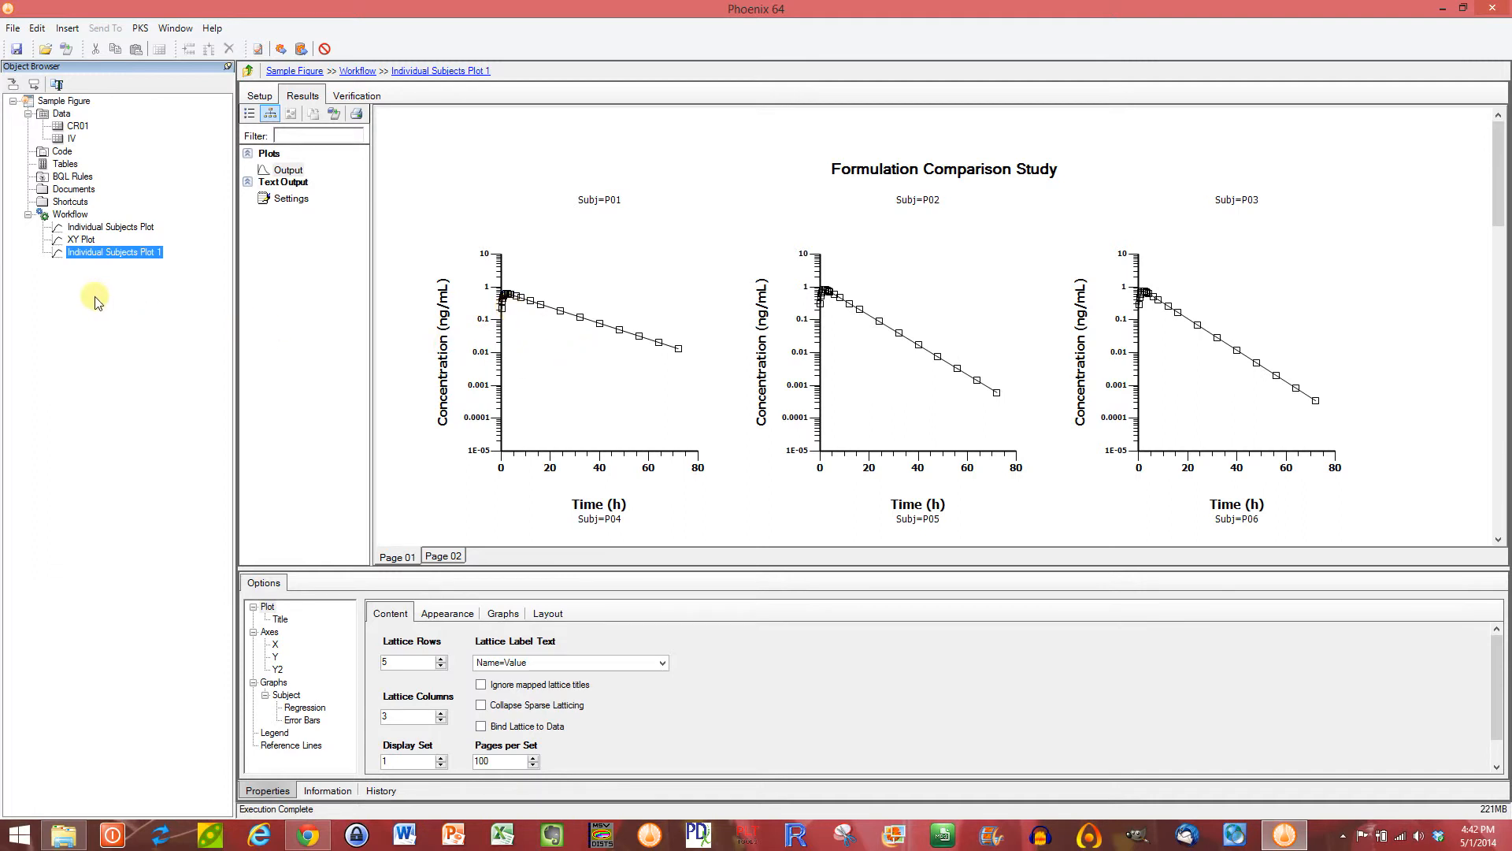
Step: Move the imported plot object further down in the workflow diagram, away from the original Individual Subjects Plot
{"action": "left_click", "coordinate": [71, 215]}
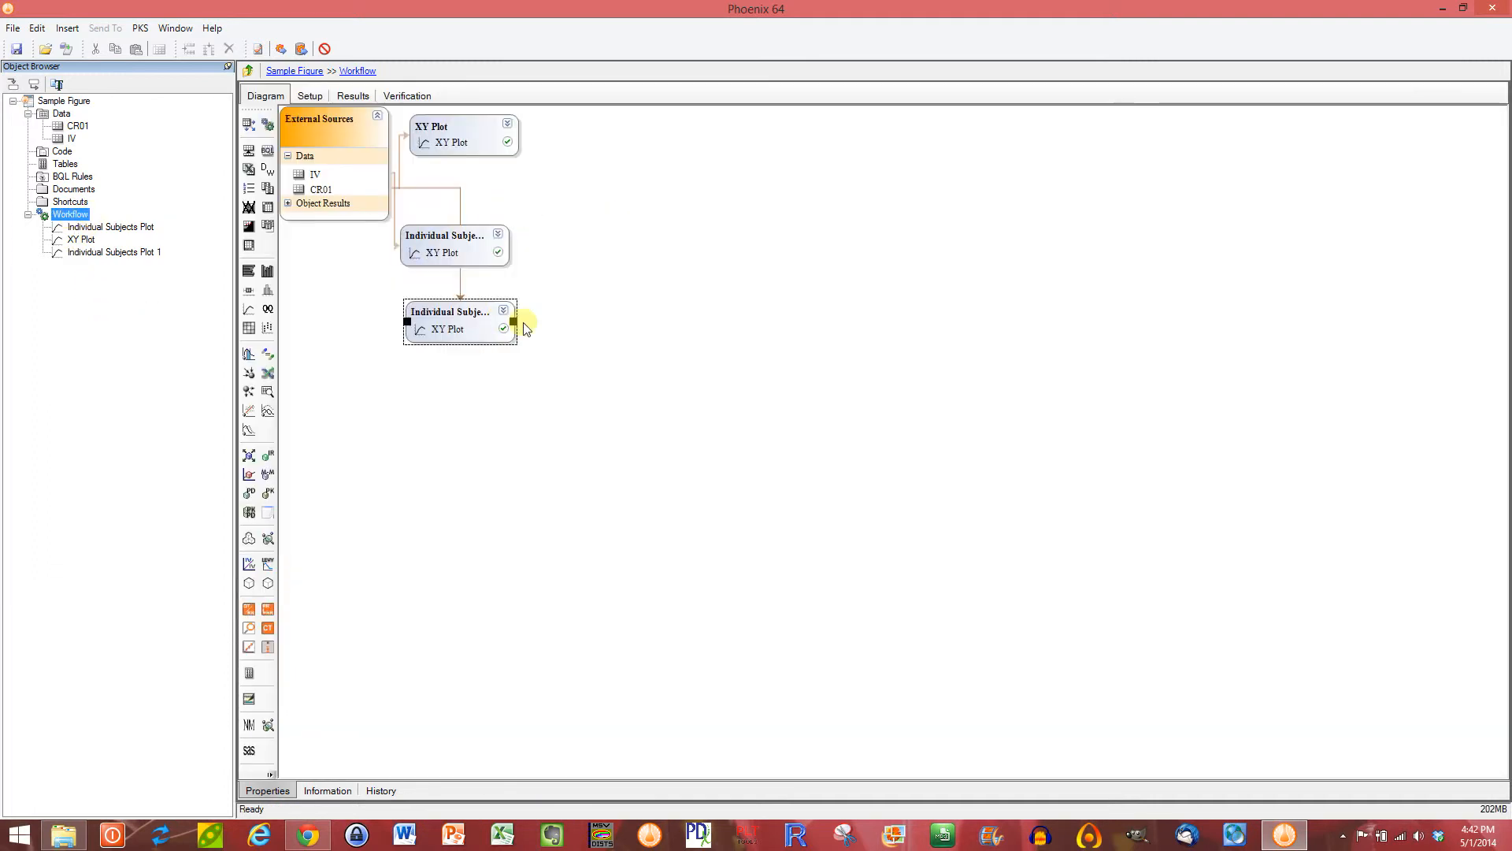
{"action": "left_click_drag", "start_coordinate": [460, 325], "coordinate": [457, 362]}
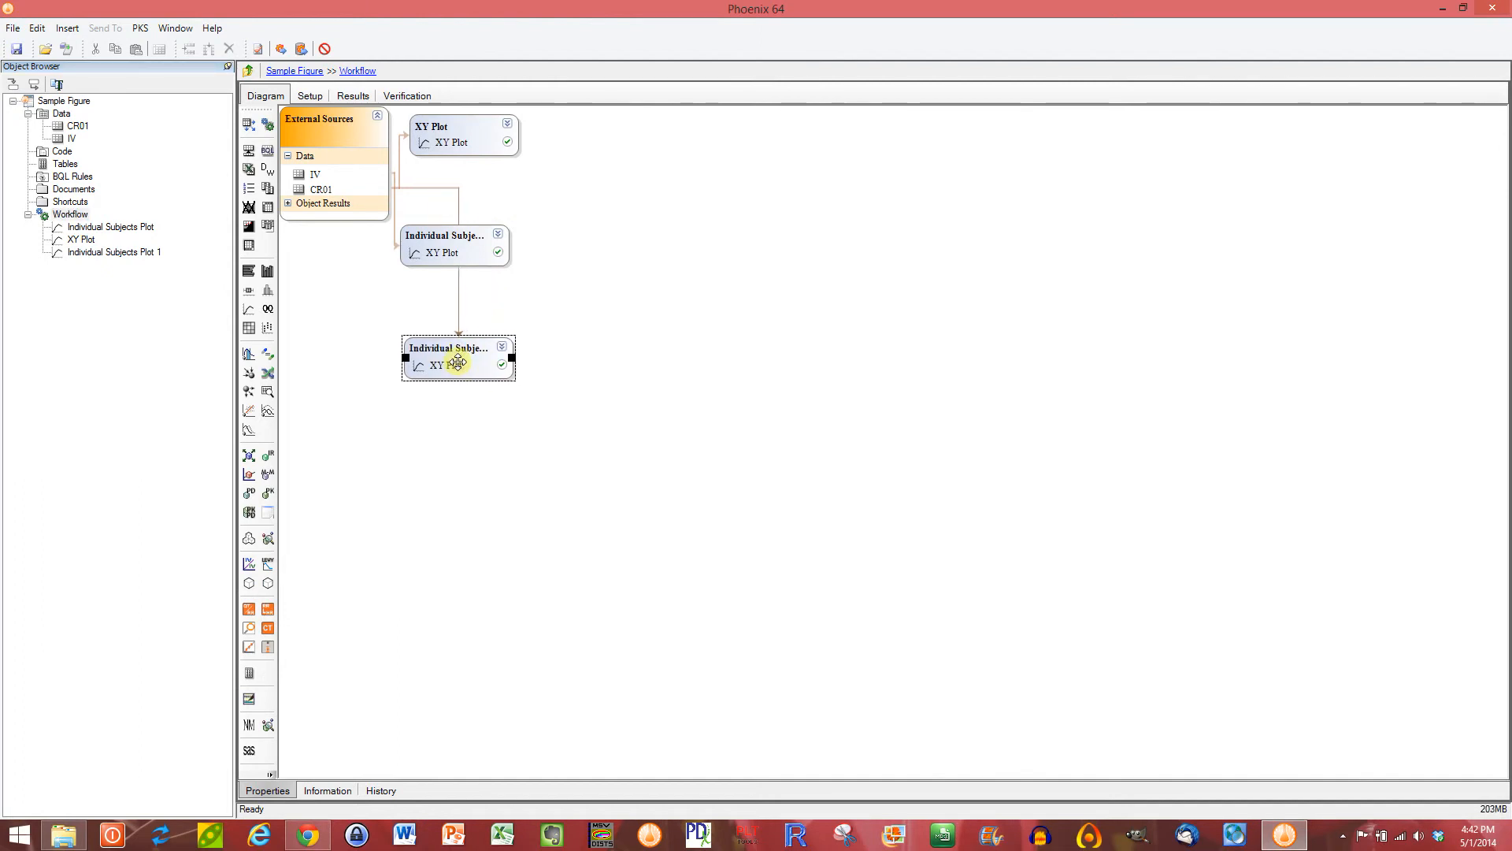